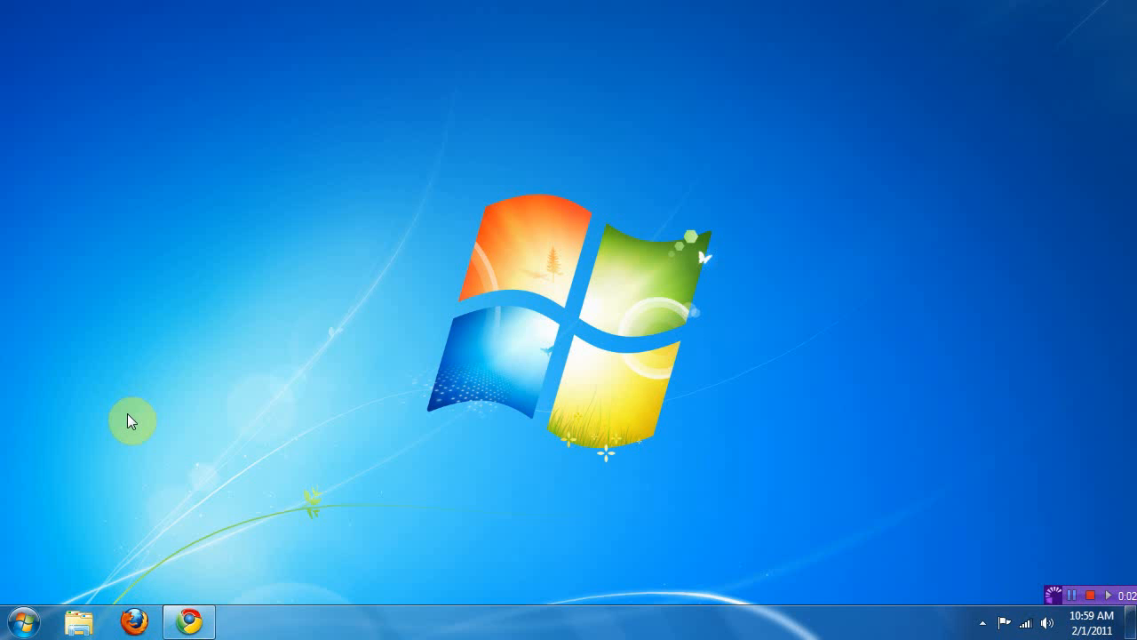
Step: Search Google for 'team viewer' in Chrome and open teamviewer.com
left_click(189, 620)
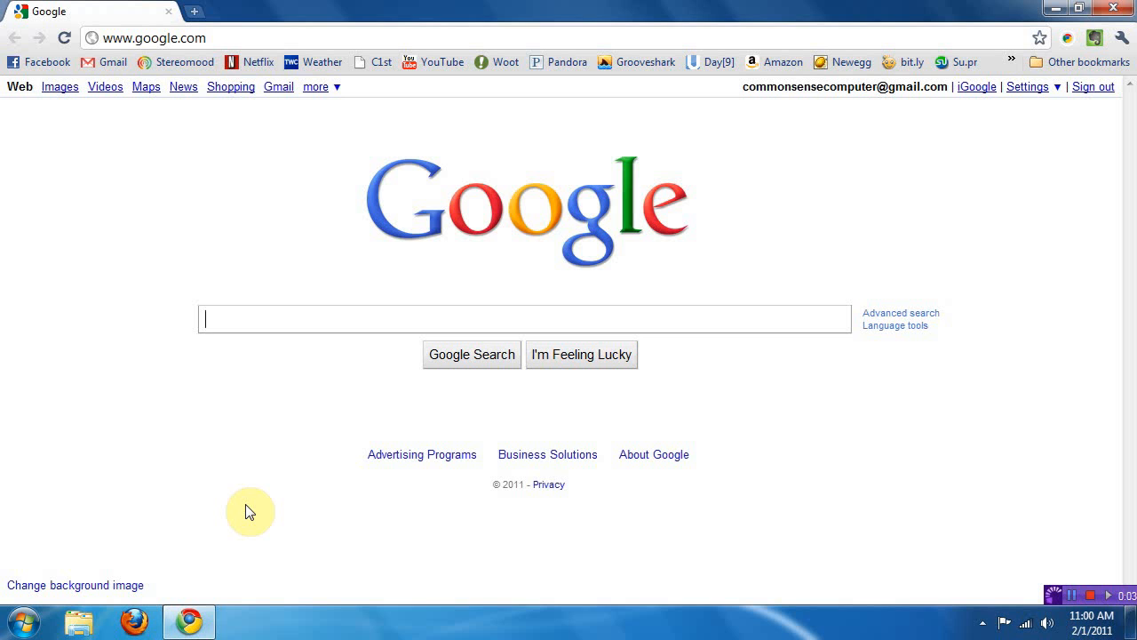
type("team vi")
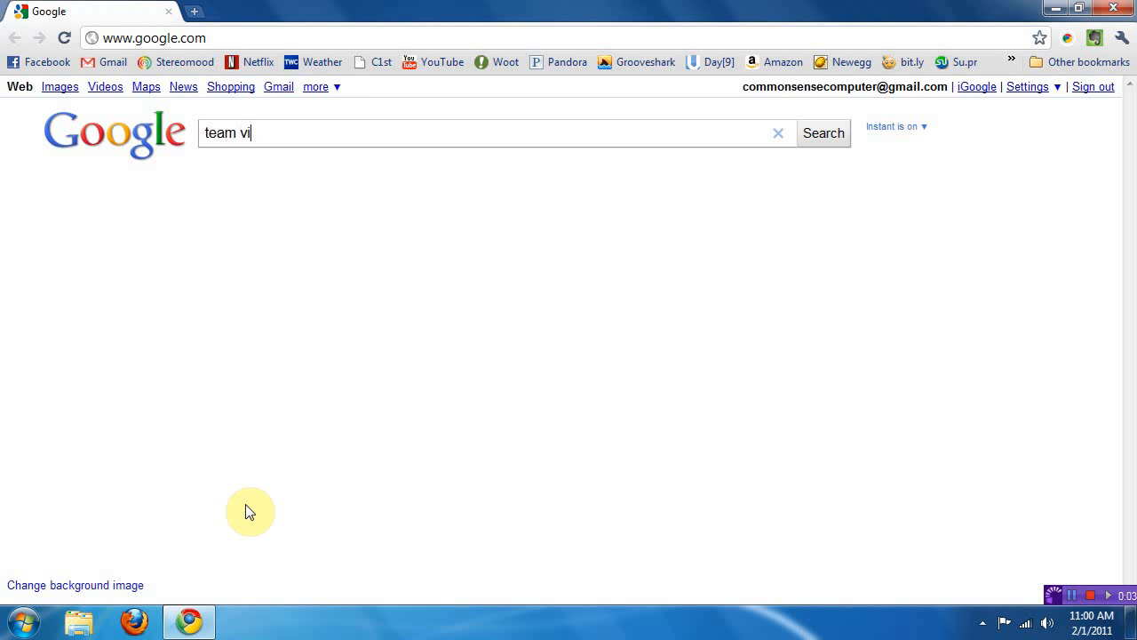
type("ewer")
key("Return")
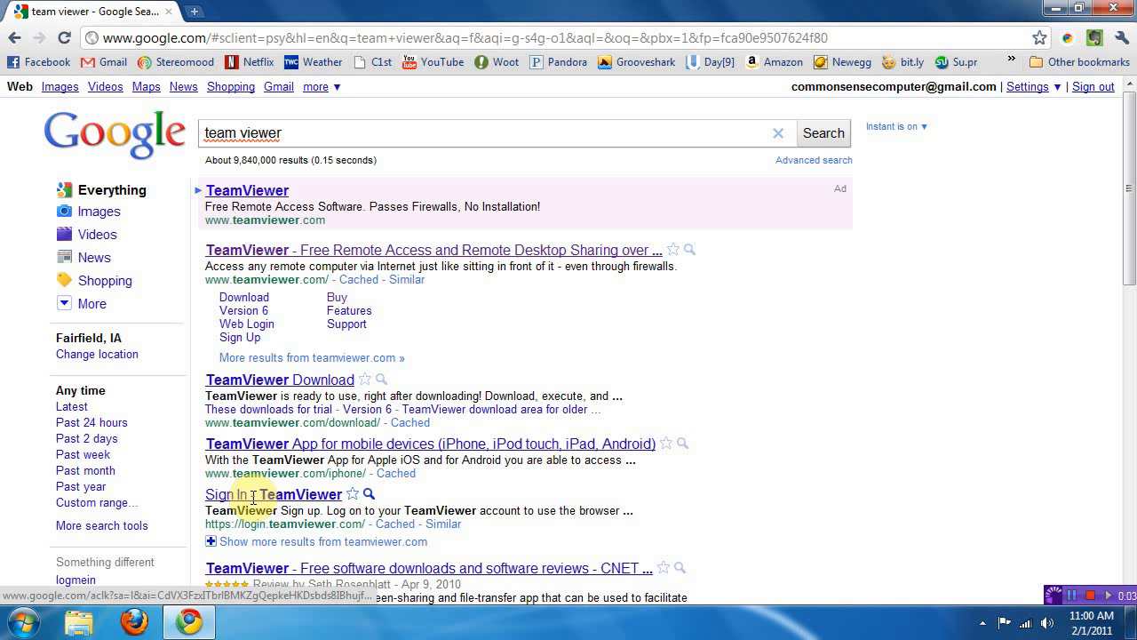
left_click(293, 252)
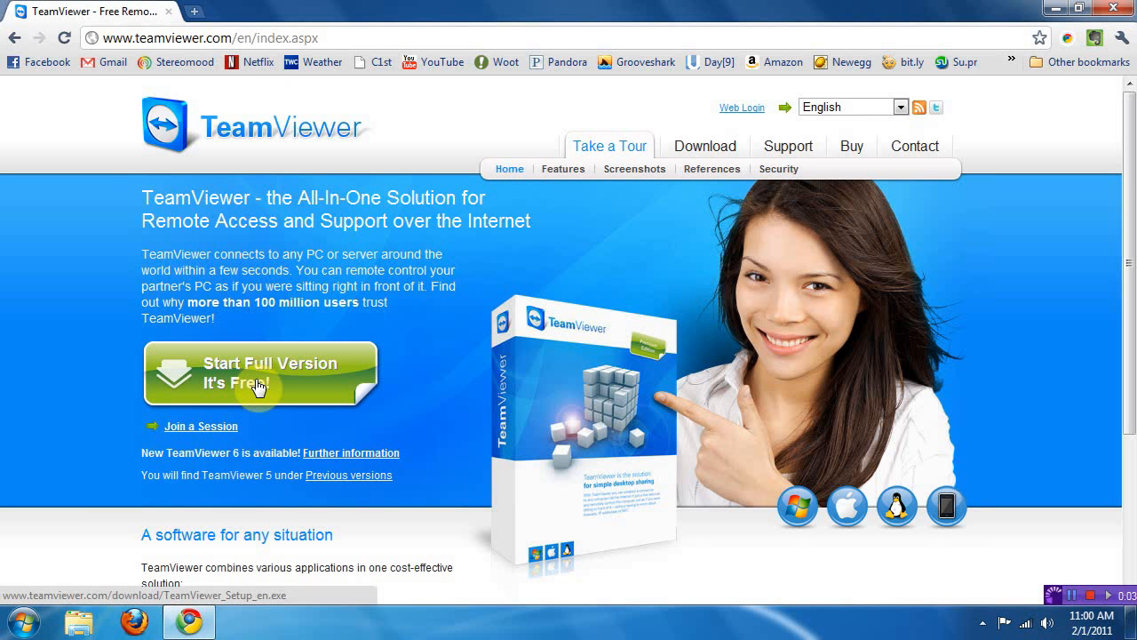
Step: Download the full TeamViewer setup file, save it, and launch it from the download shelf
left_click(256, 384)
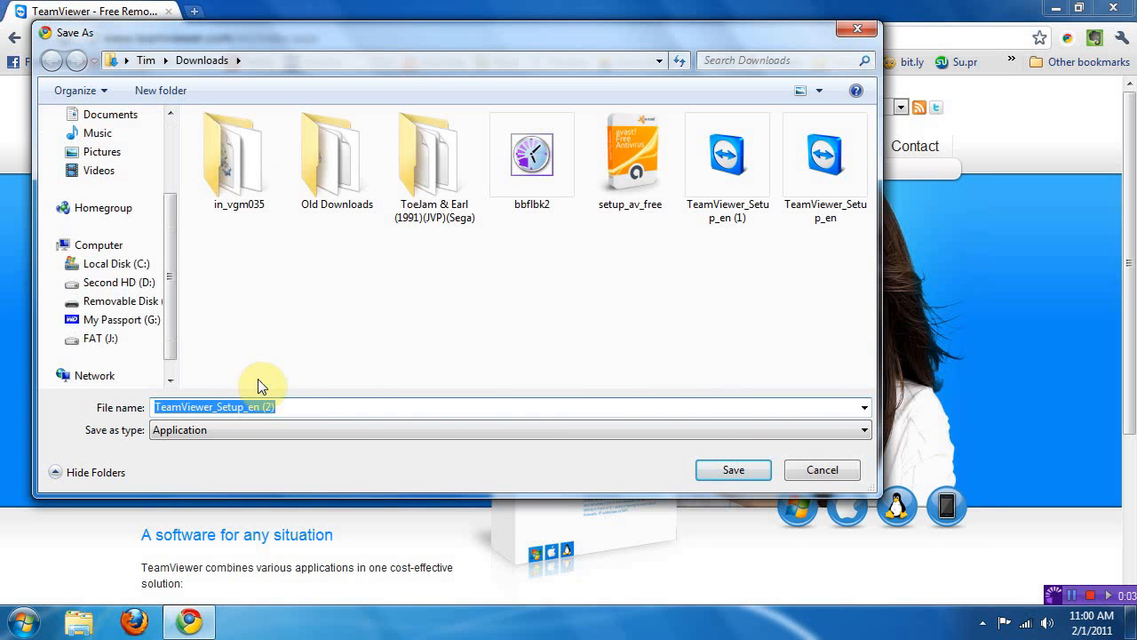
left_click(732, 471)
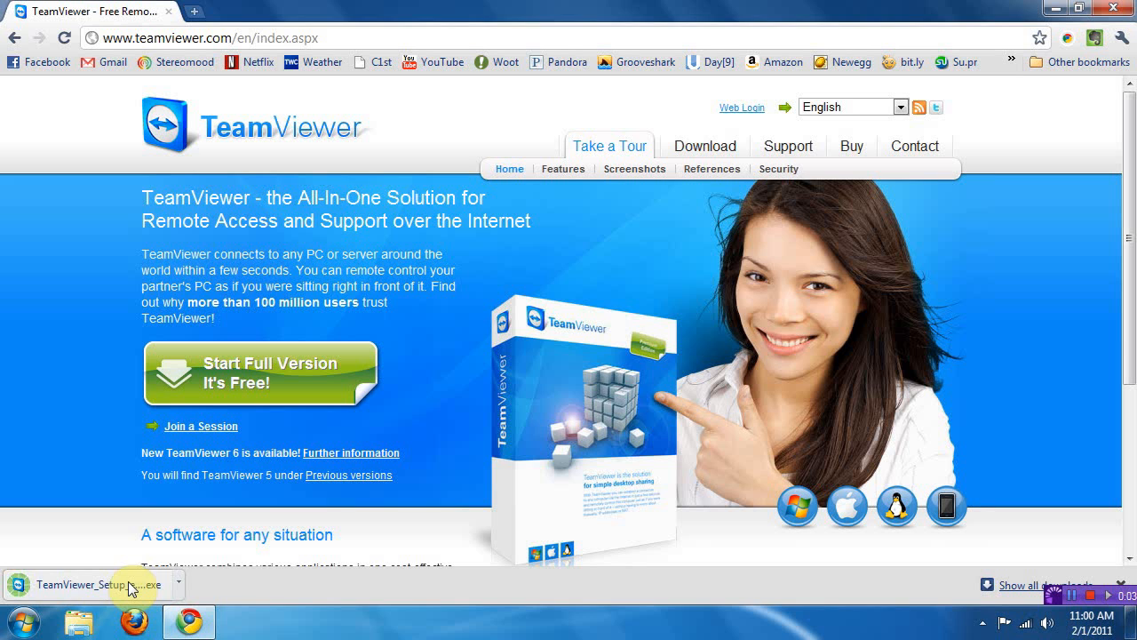
left_click(131, 588)
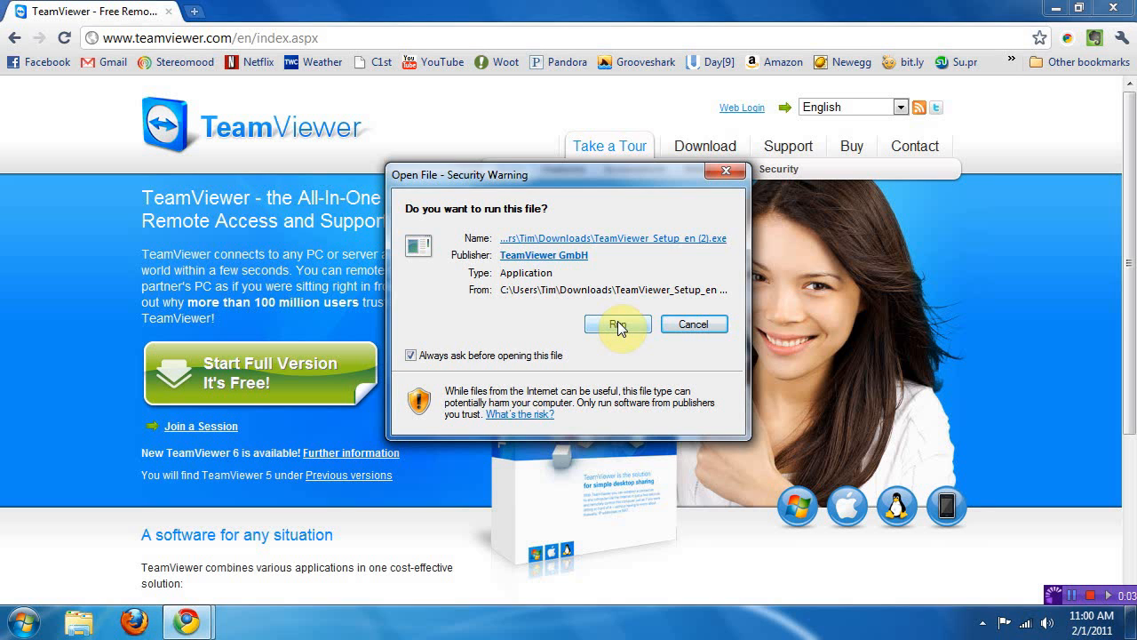
Step: Run TeamViewer 6 Setup, keep Install, and choose personal / non-commercial use
left_click(618, 325)
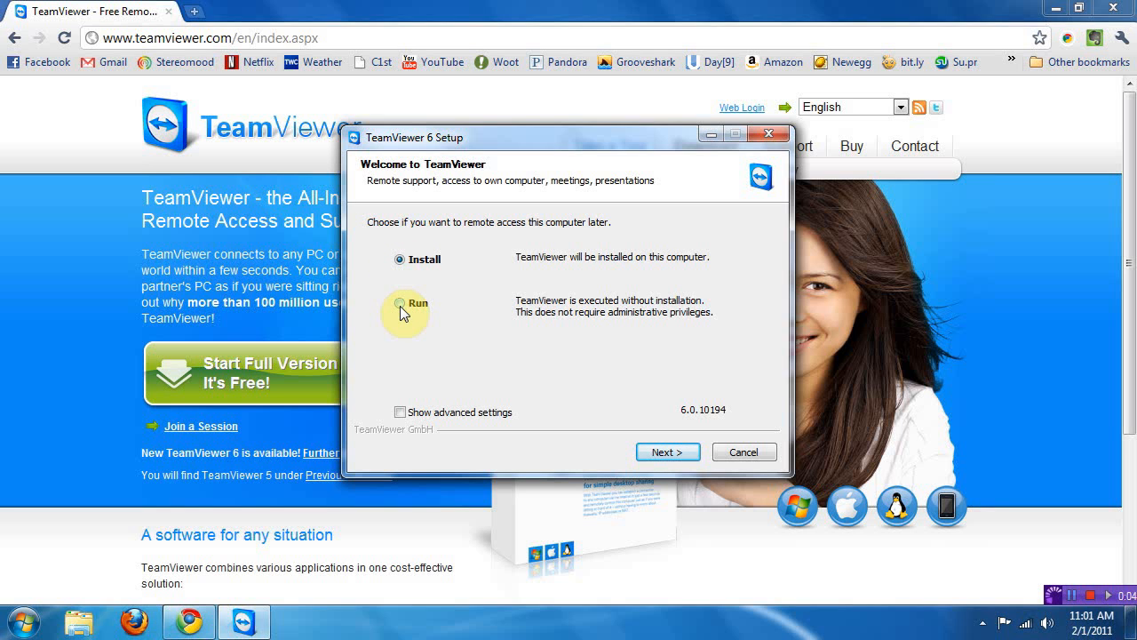
left_click(668, 454)
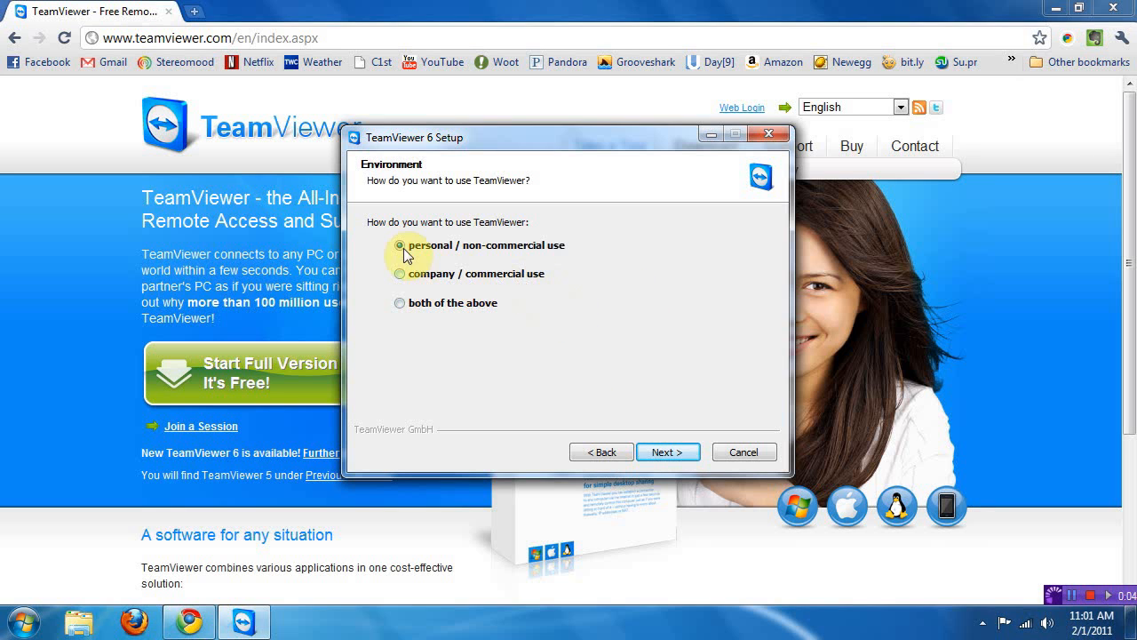
left_click(673, 453)
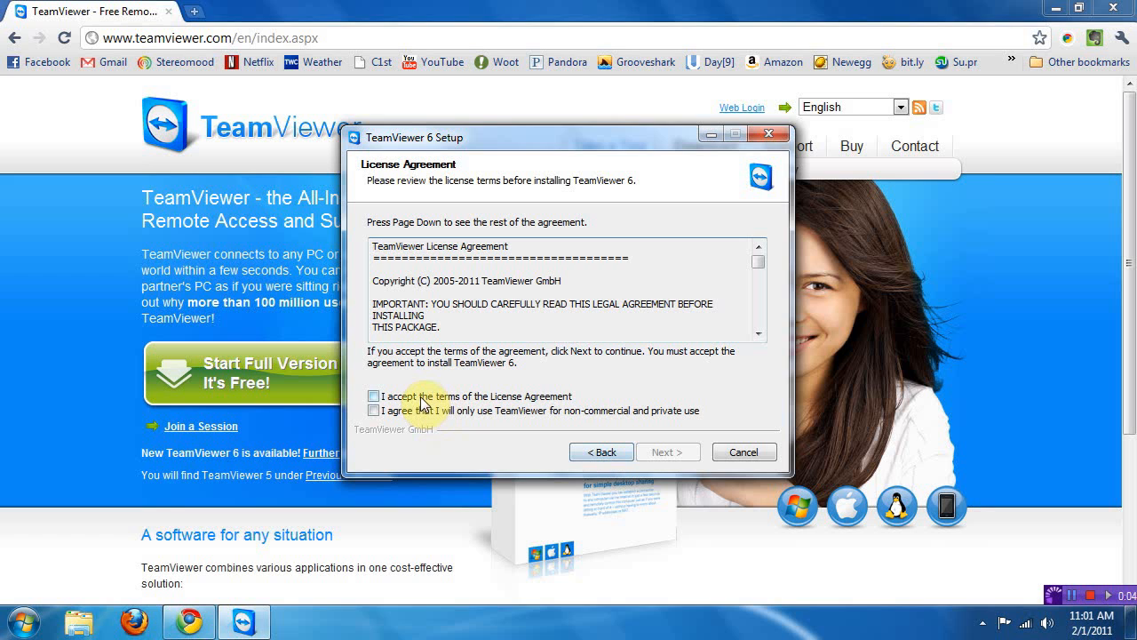
Step: Accept both License Agreement terms and install TeamViewer 6 with the default installation type
left_click(423, 400)
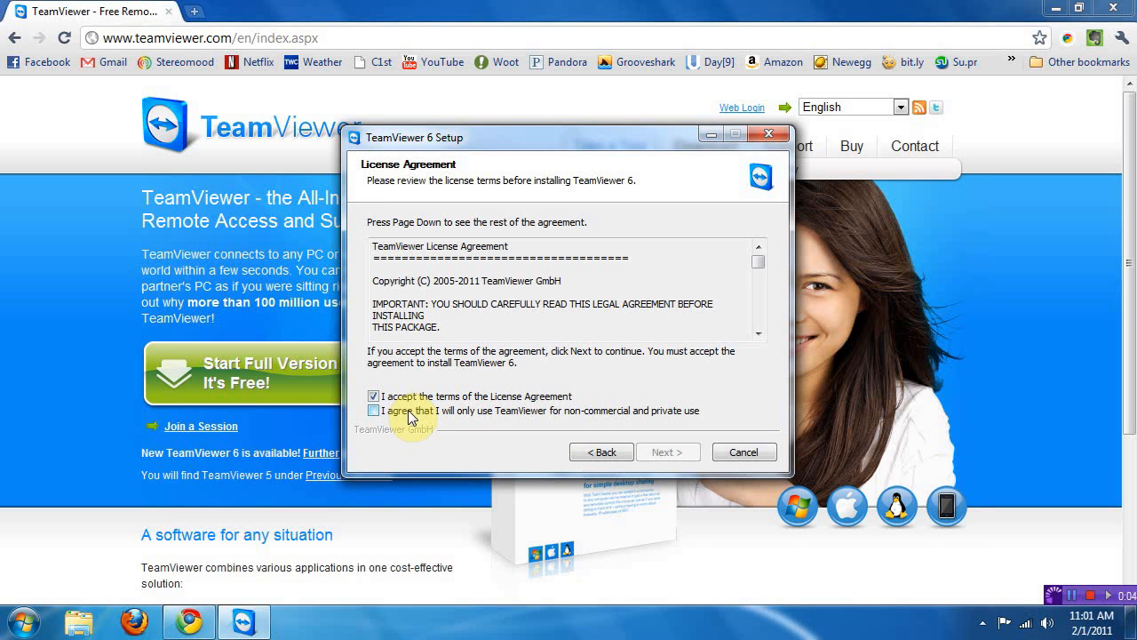
left_click(410, 415)
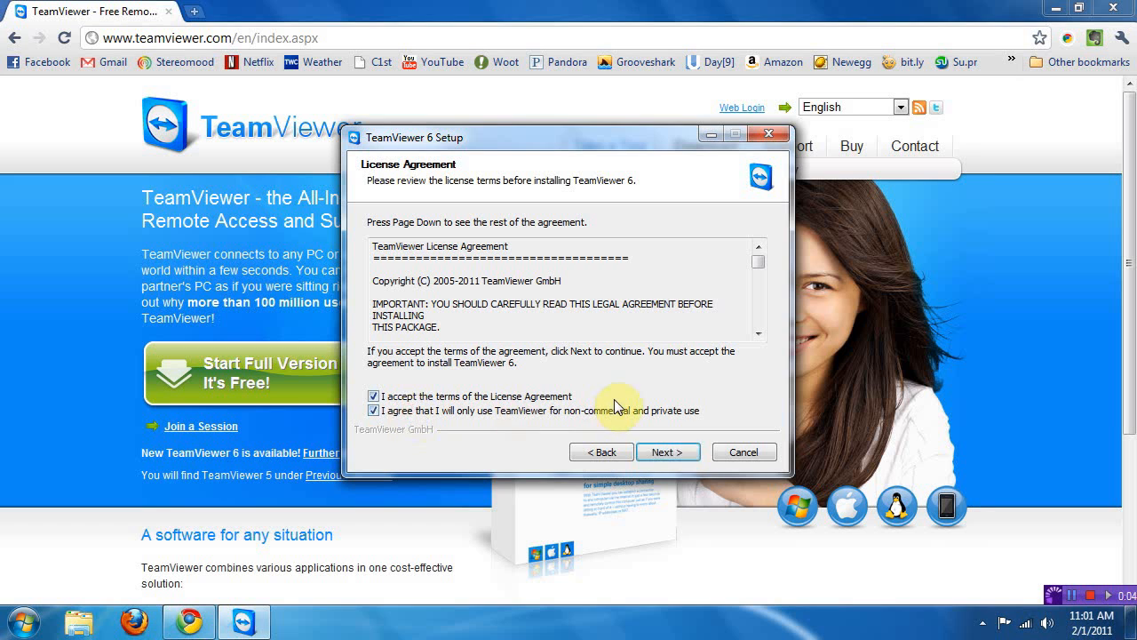
left_click(671, 454)
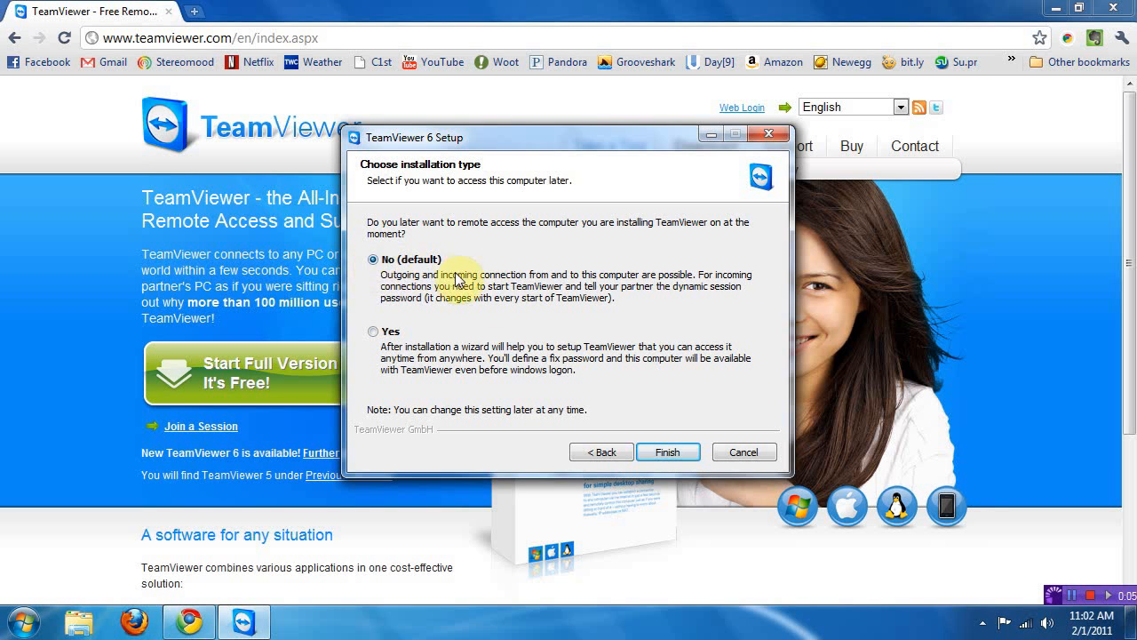
left_click(667, 453)
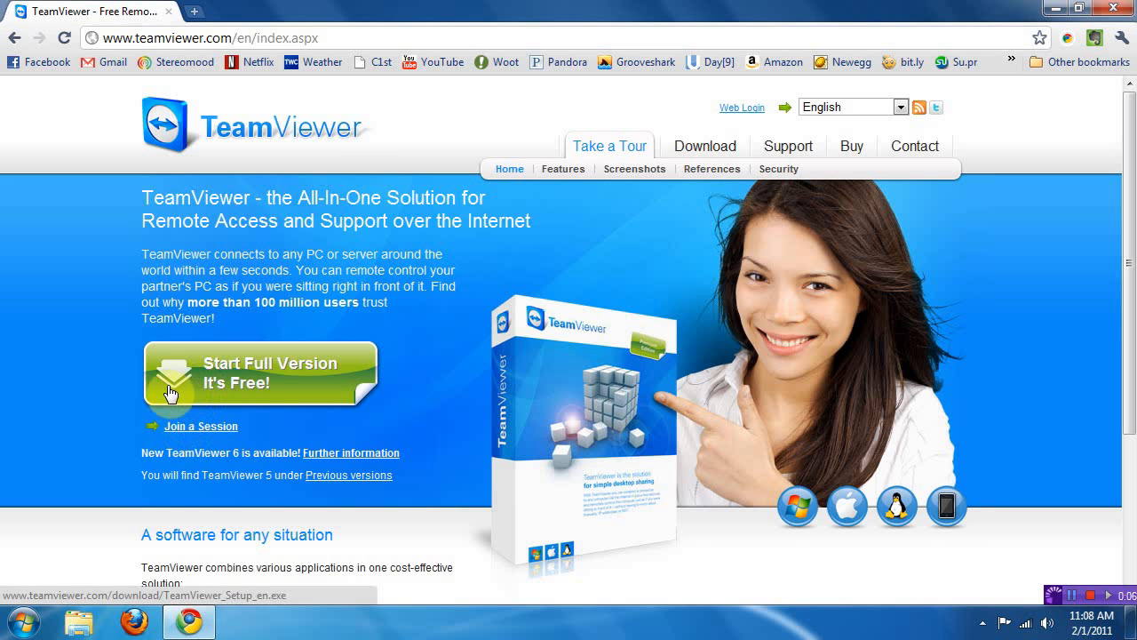
Step: Download TeamViewerQS_en.exe via Join a Session, save it, and run QuickSupport
left_click(196, 434)
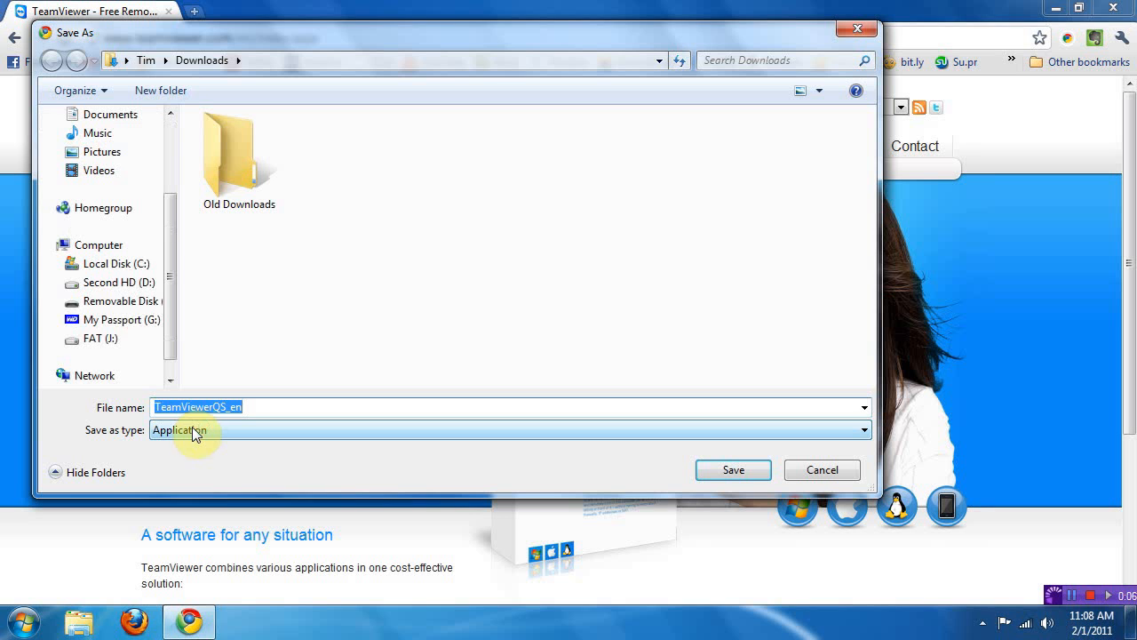
left_click(732, 465)
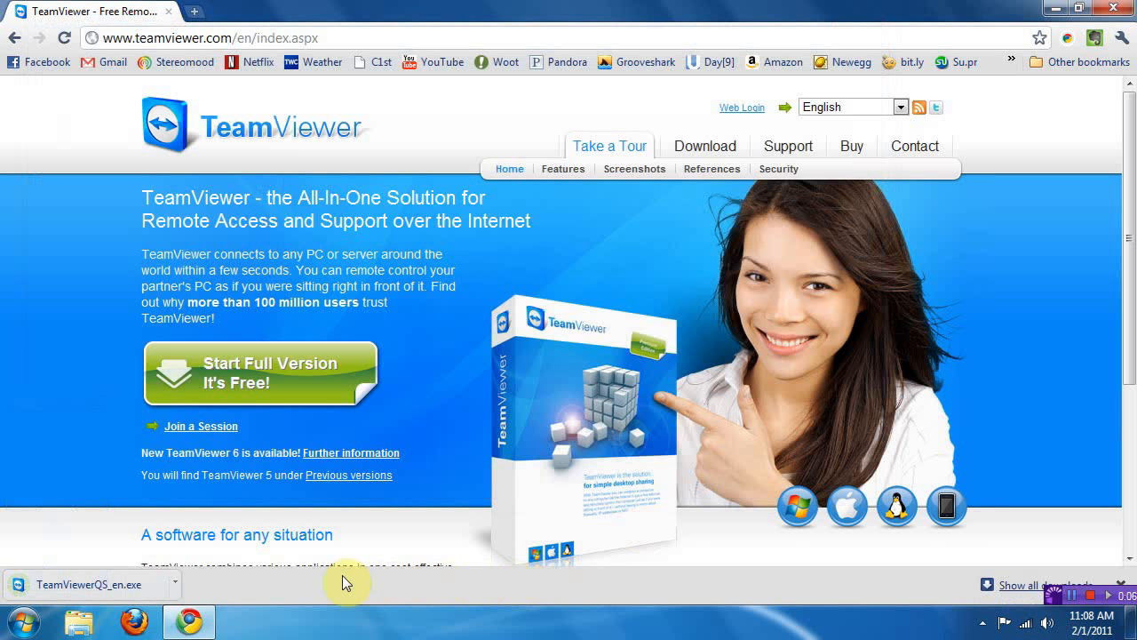
left_click(120, 588)
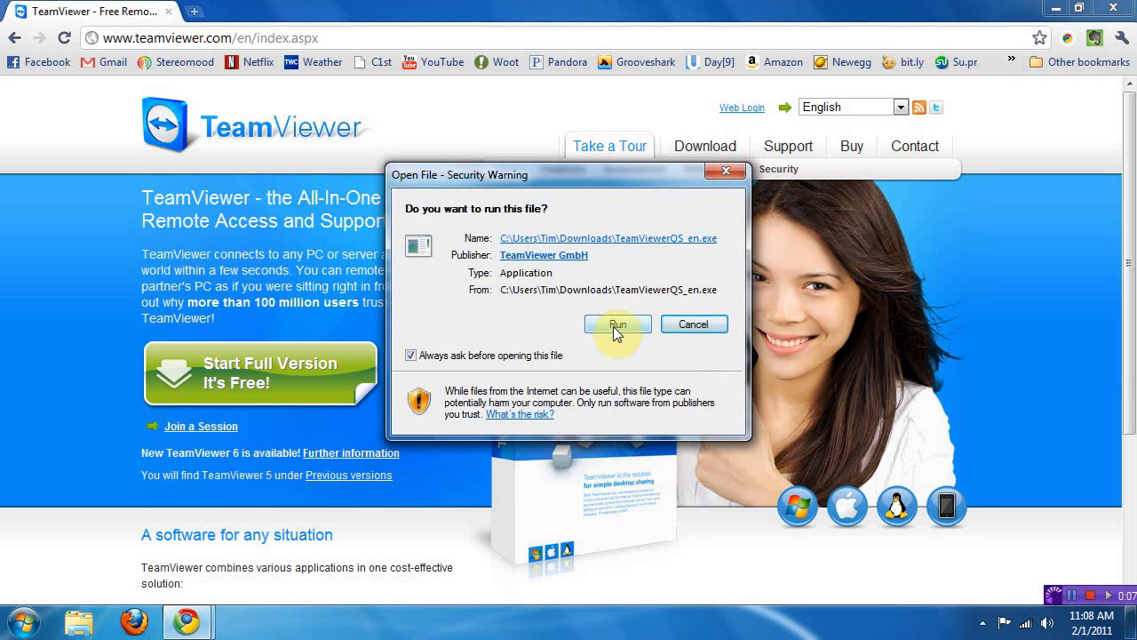
left_click(617, 325)
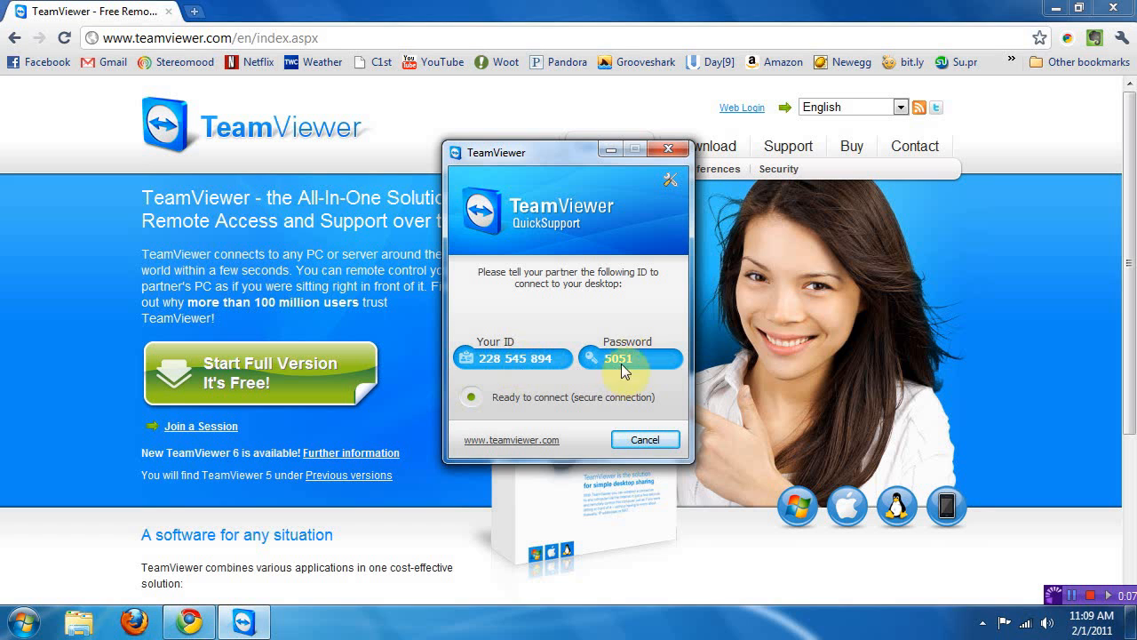
Step: Enter the partner ID, connect, and log on with the partner's session password
right_click(634, 357)
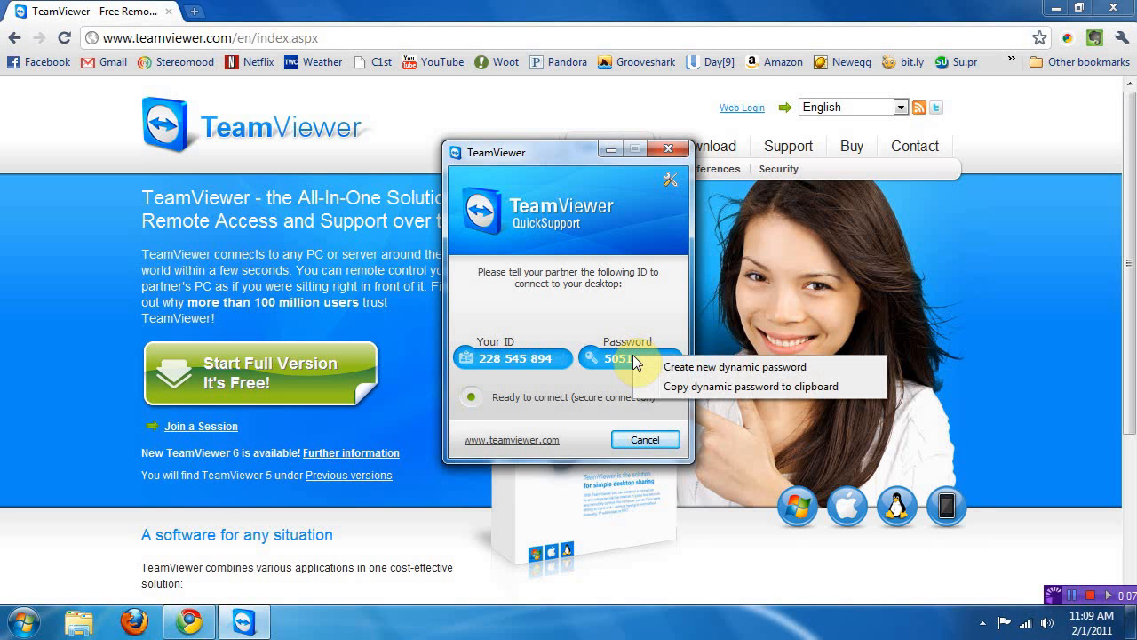
left_click(613, 290)
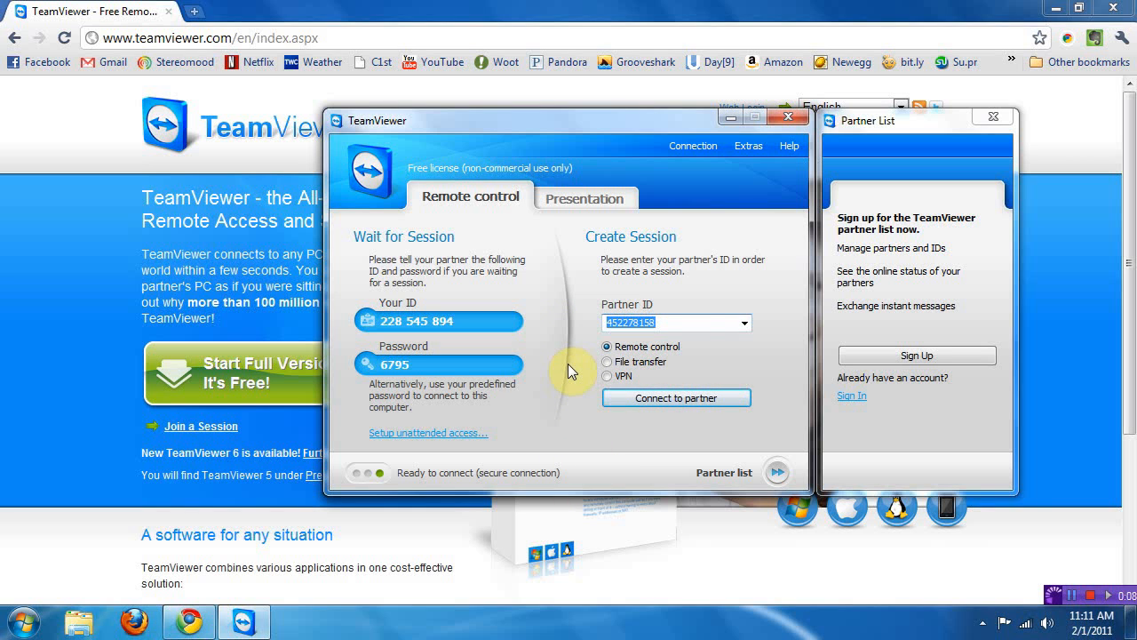
left_click(668, 323)
left_click(663, 400)
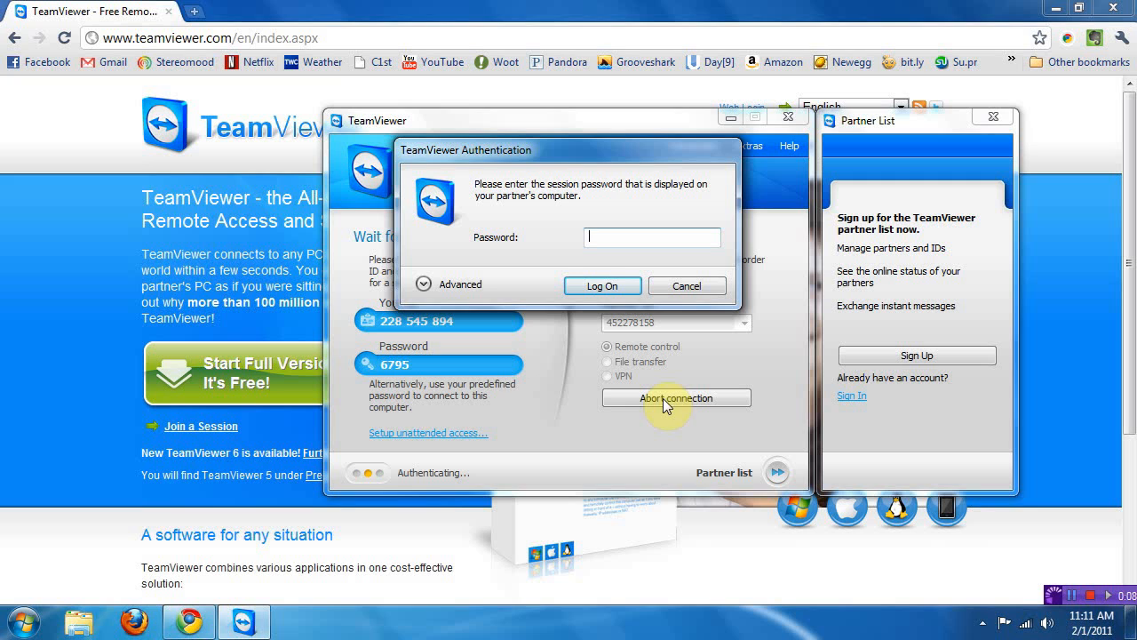
key("Return")
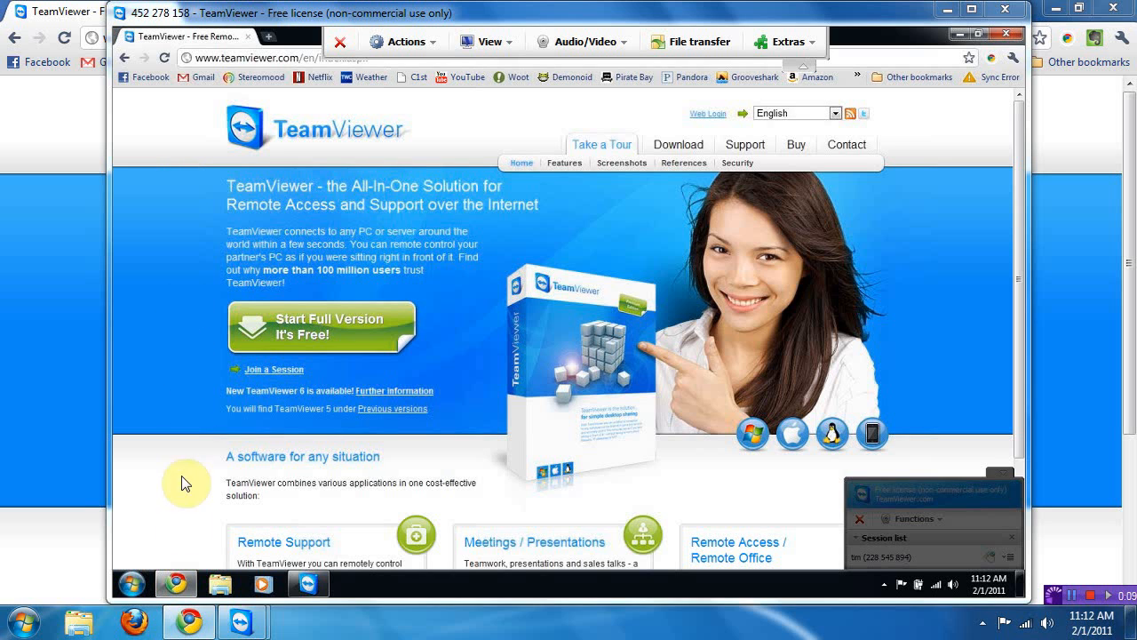
left_click(178, 584)
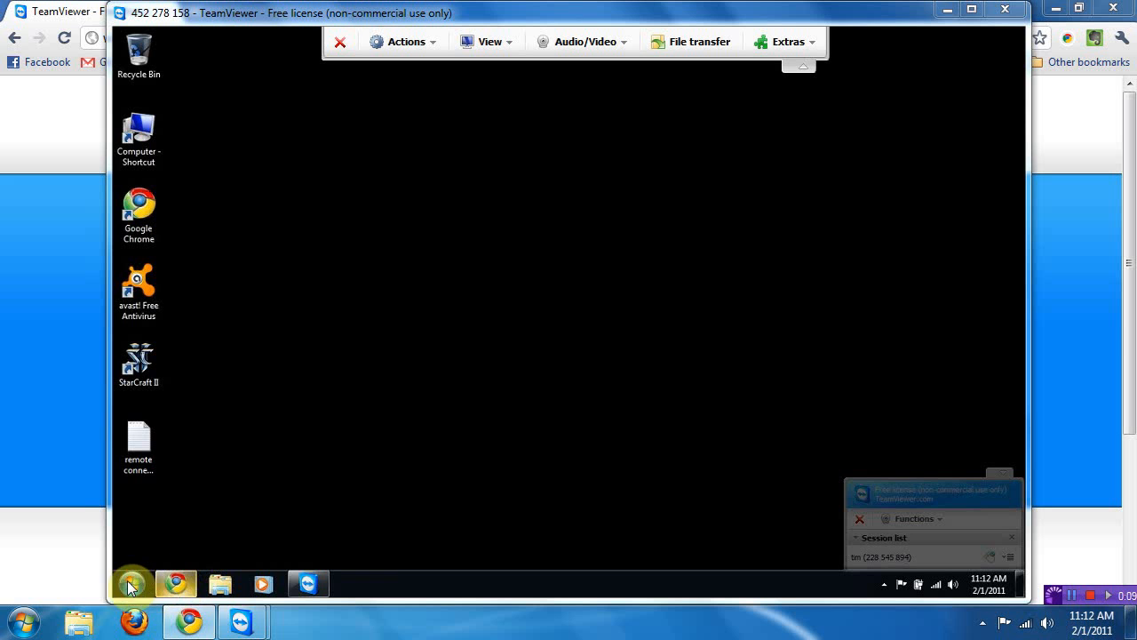
mouse_move(175, 583)
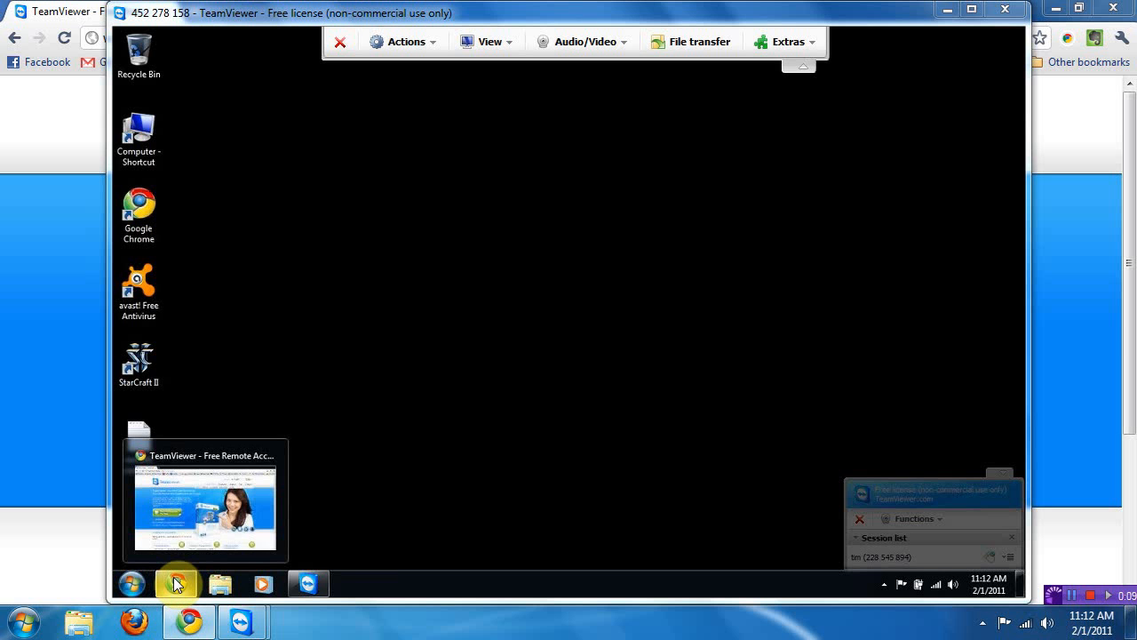
left_click(176, 583)
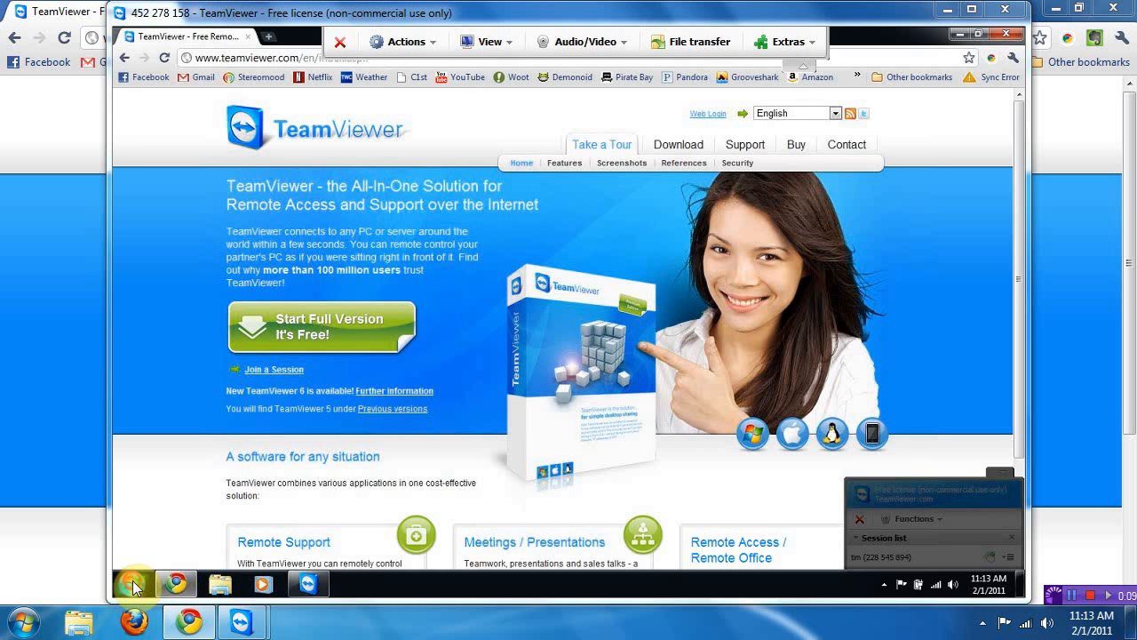
left_click(132, 583)
left_click(357, 428)
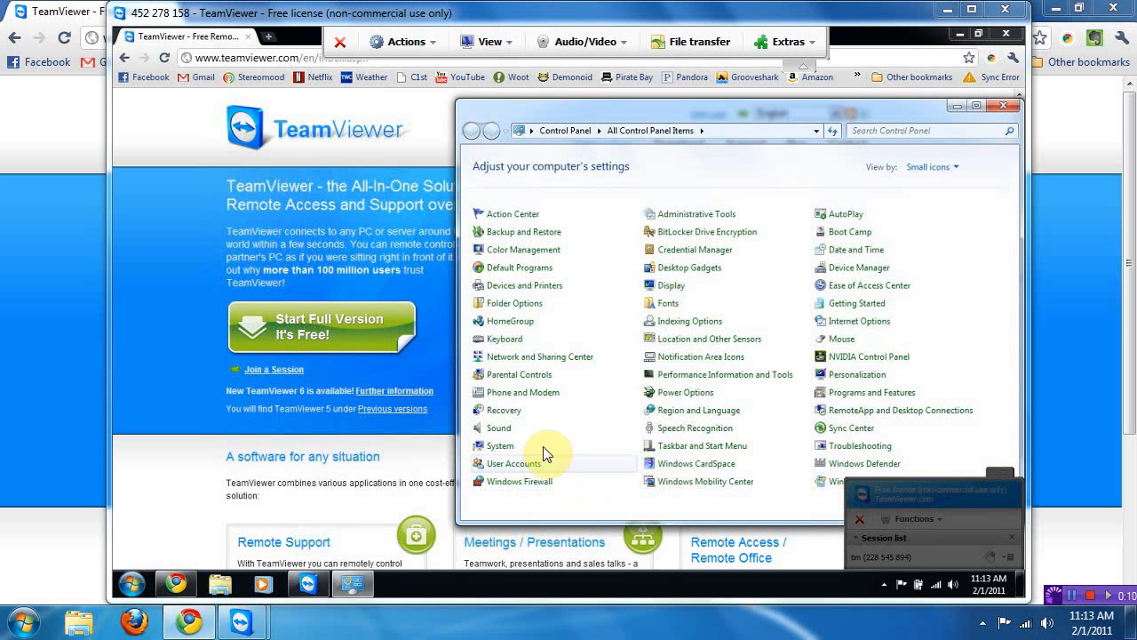
left_click(517, 431)
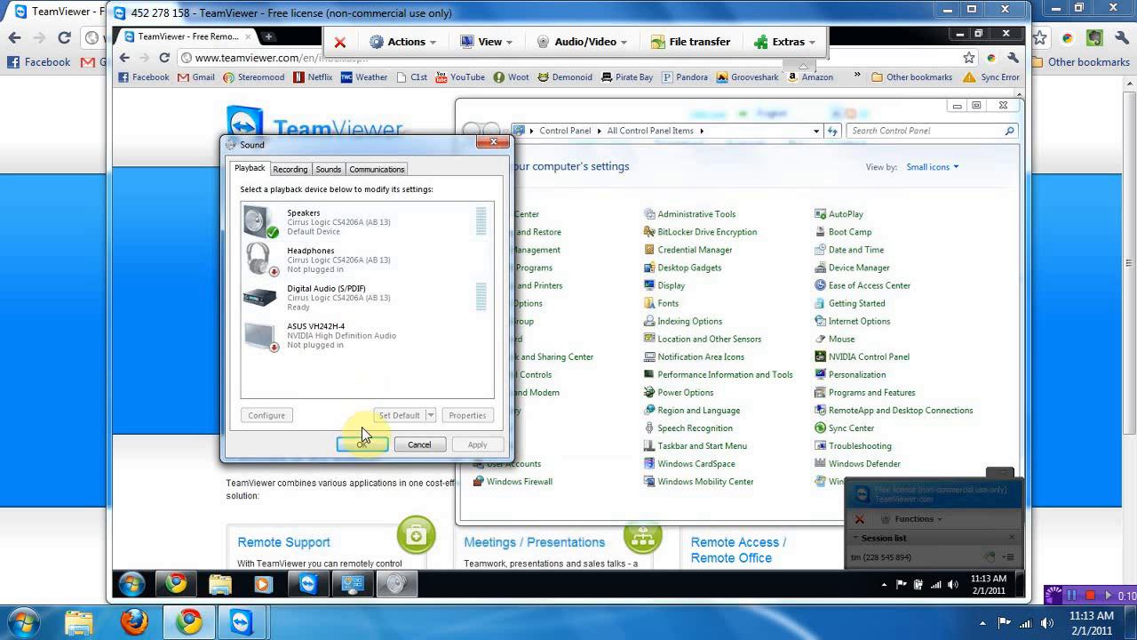
left_click(316, 217)
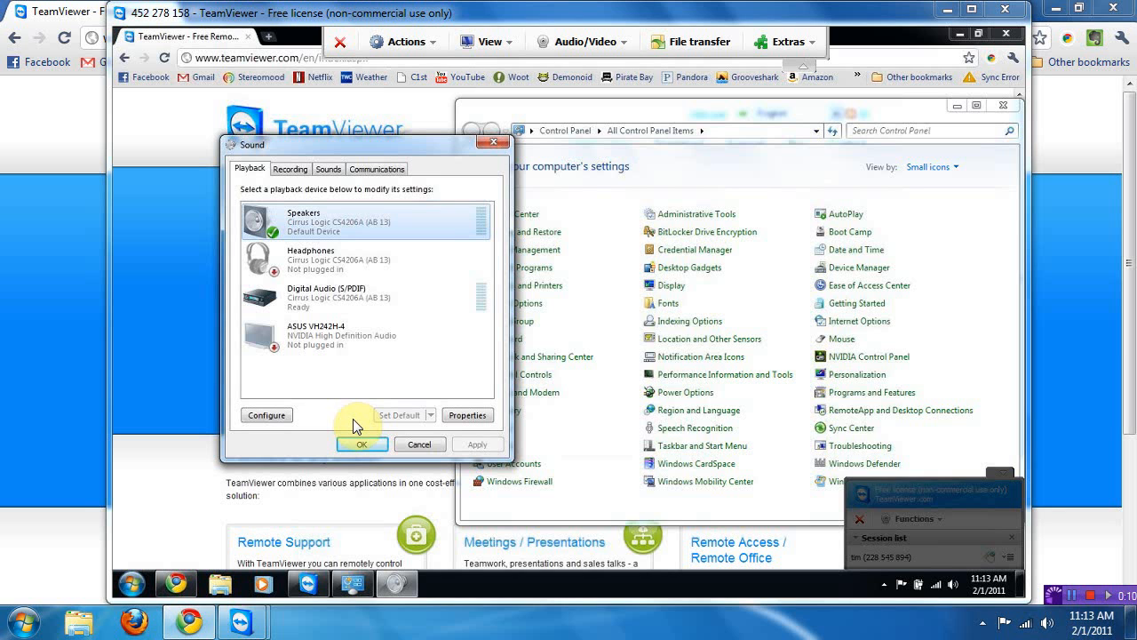
left_click(490, 141)
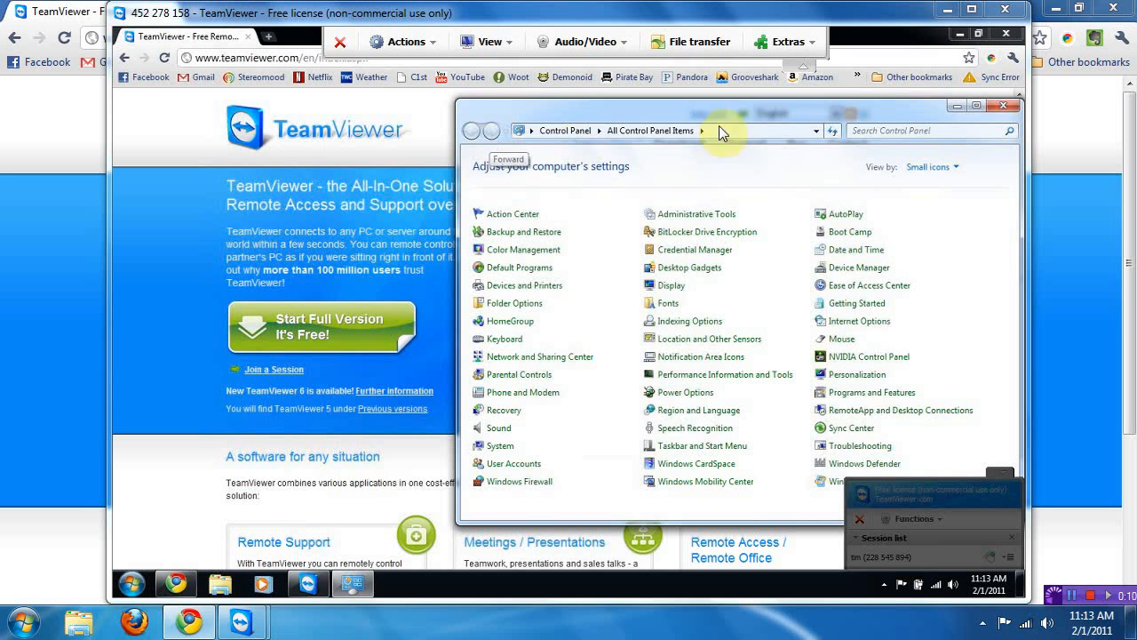
left_click(1002, 107)
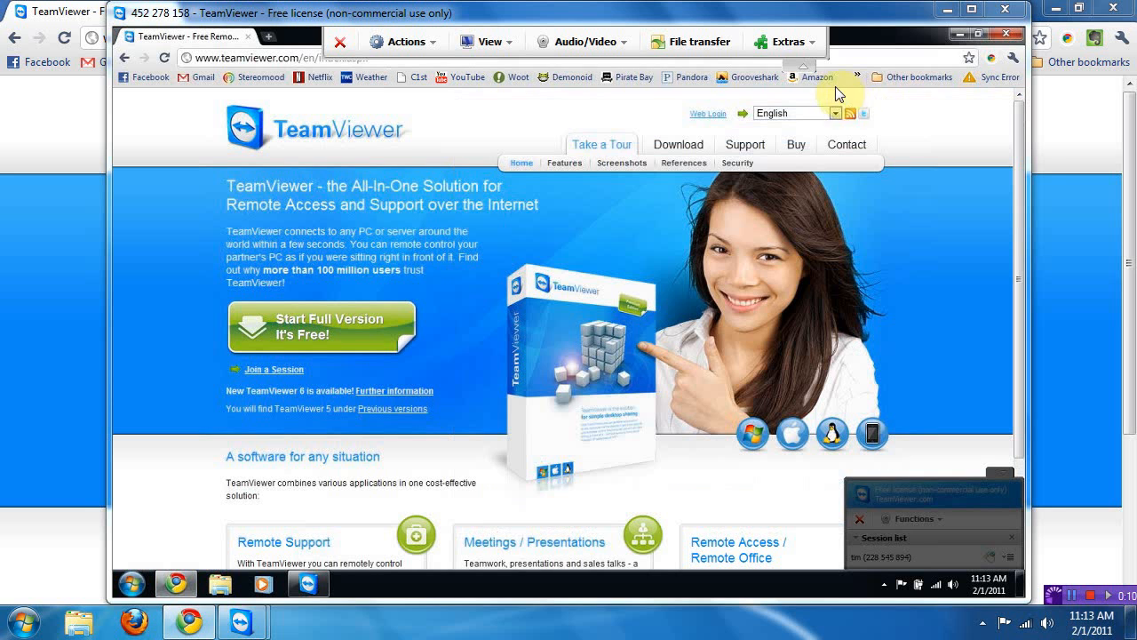
left_click(787, 44)
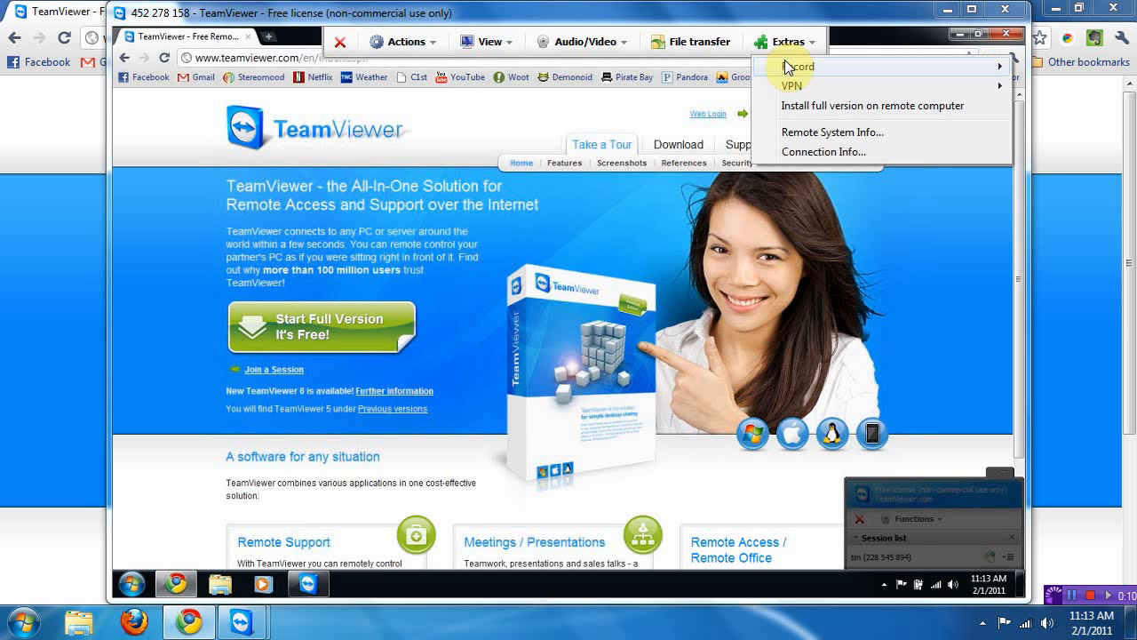
Step: Open a file transfer window to the partner computer from the session toolbar
mouse_move(787, 67)
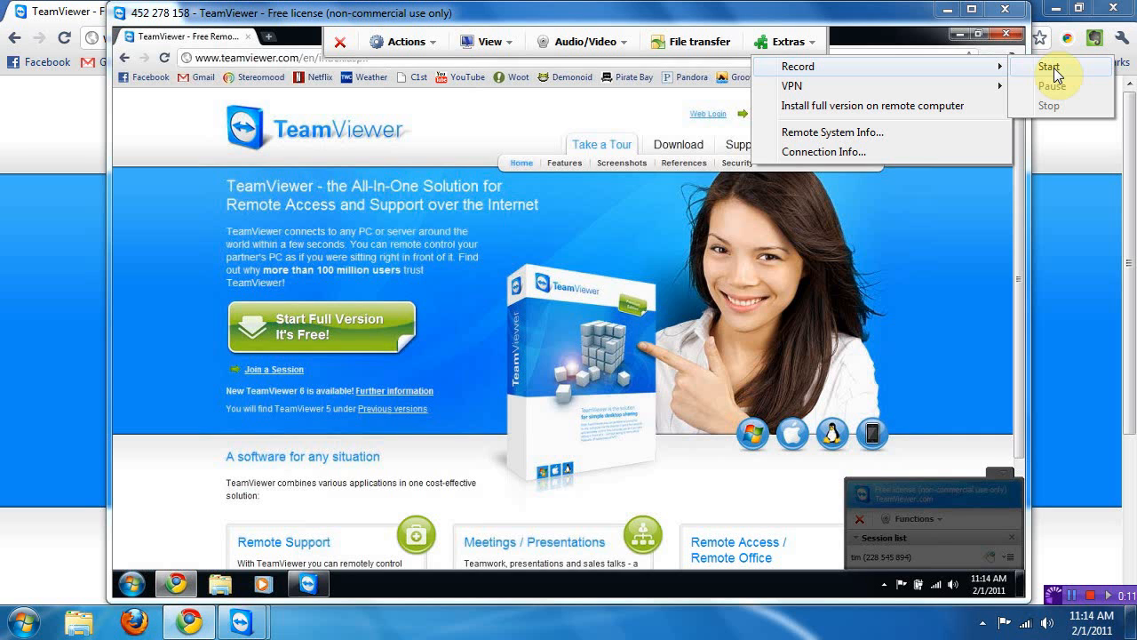
left_click(688, 42)
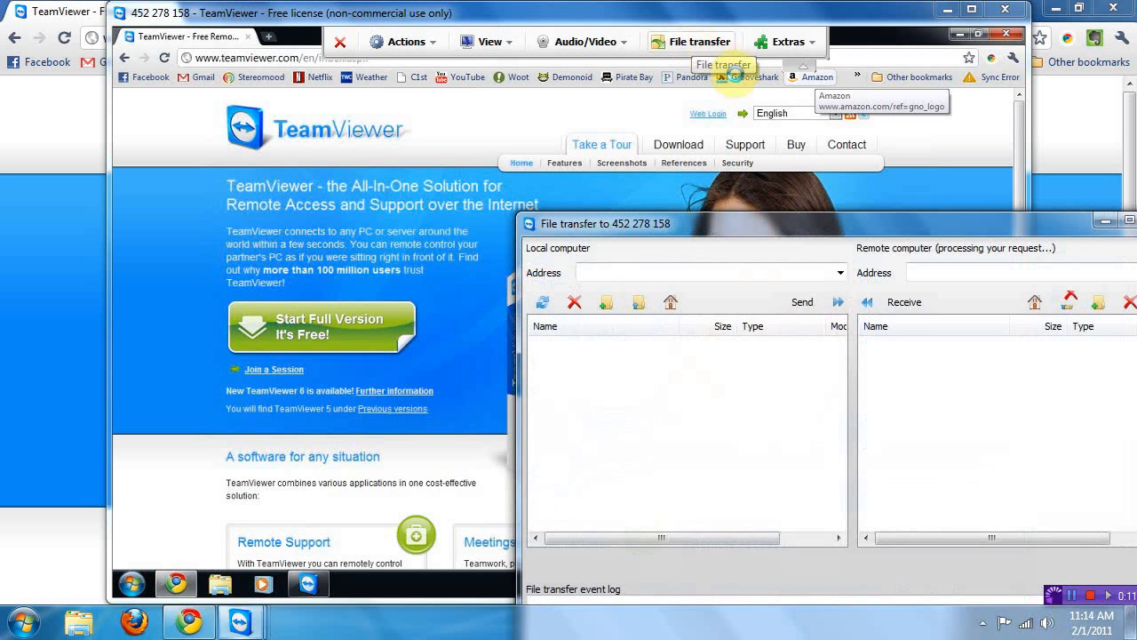
Step: Move the file transfer window up and left, then close it and its event log
left_click_drag(775, 226, 506, 119)
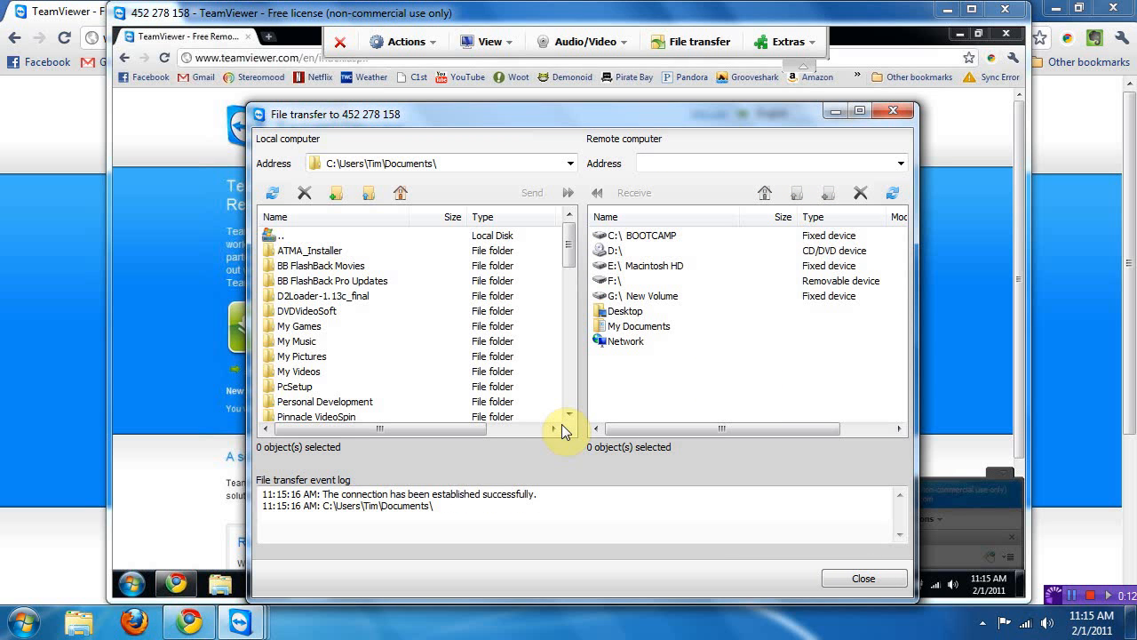
left_click(856, 578)
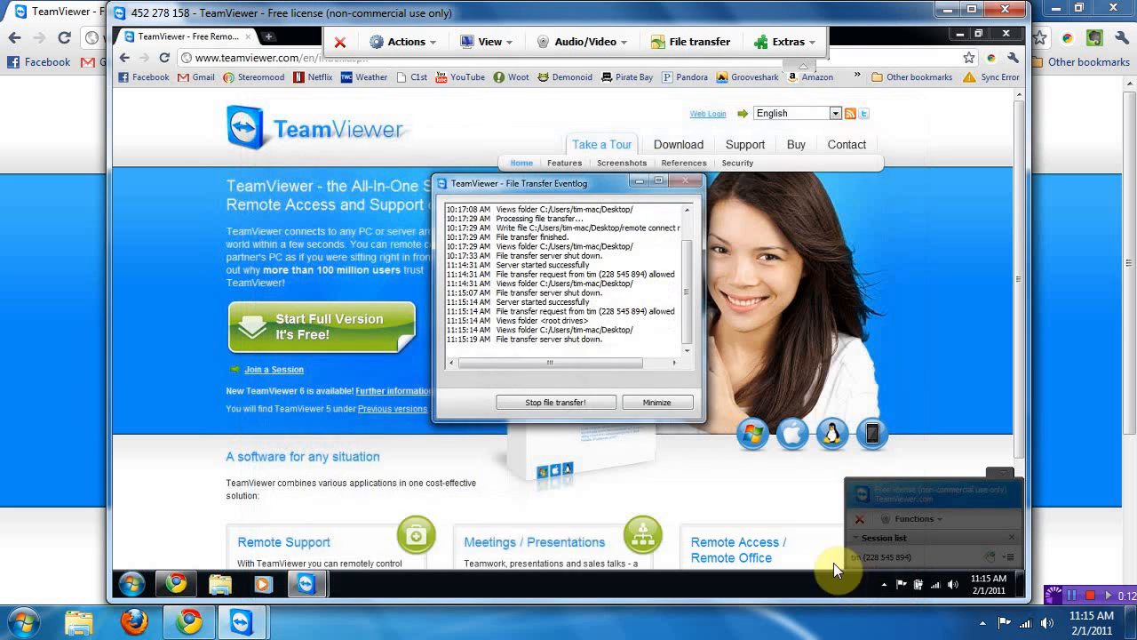
left_click(573, 403)
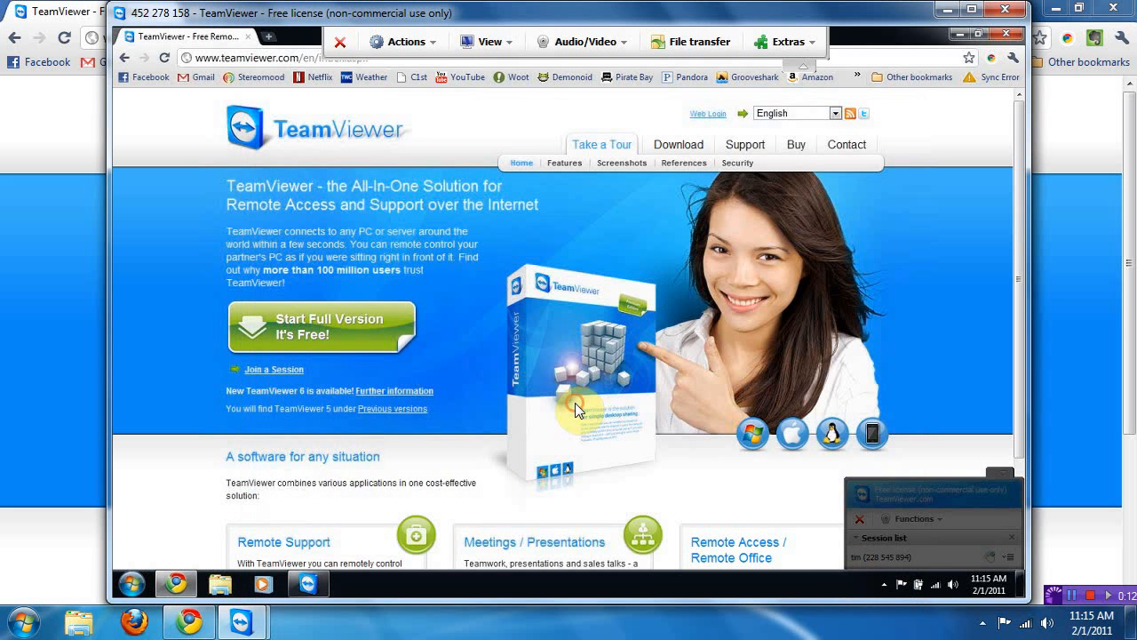
Step: Send 'hello' to the partner via Audio/Video chat, then close the chat panel
left_click(578, 42)
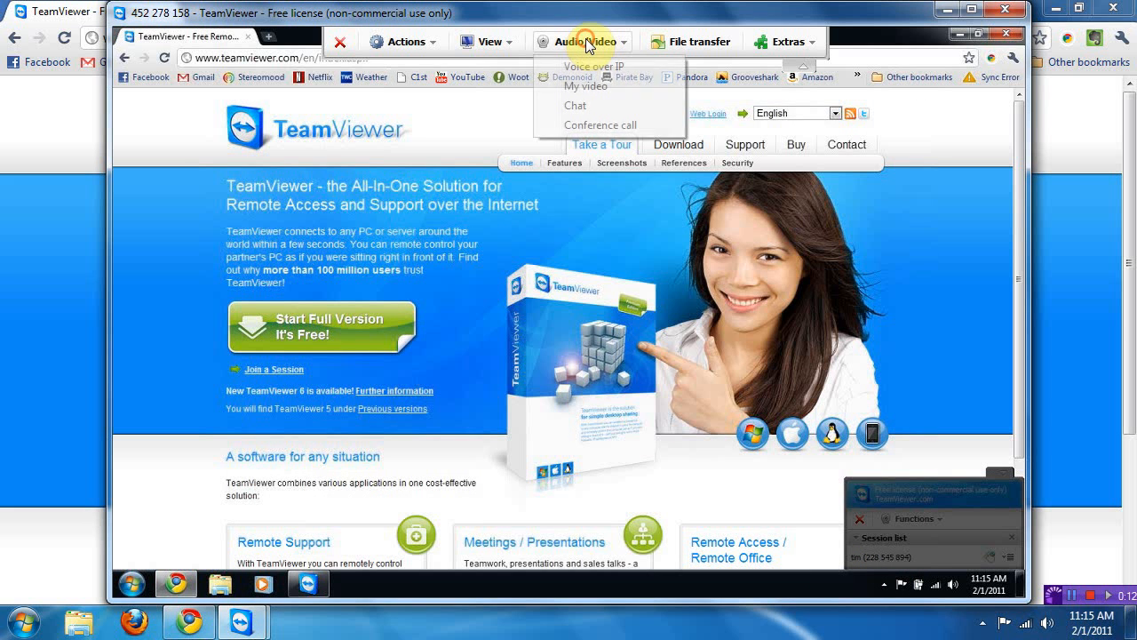
left_click(596, 106)
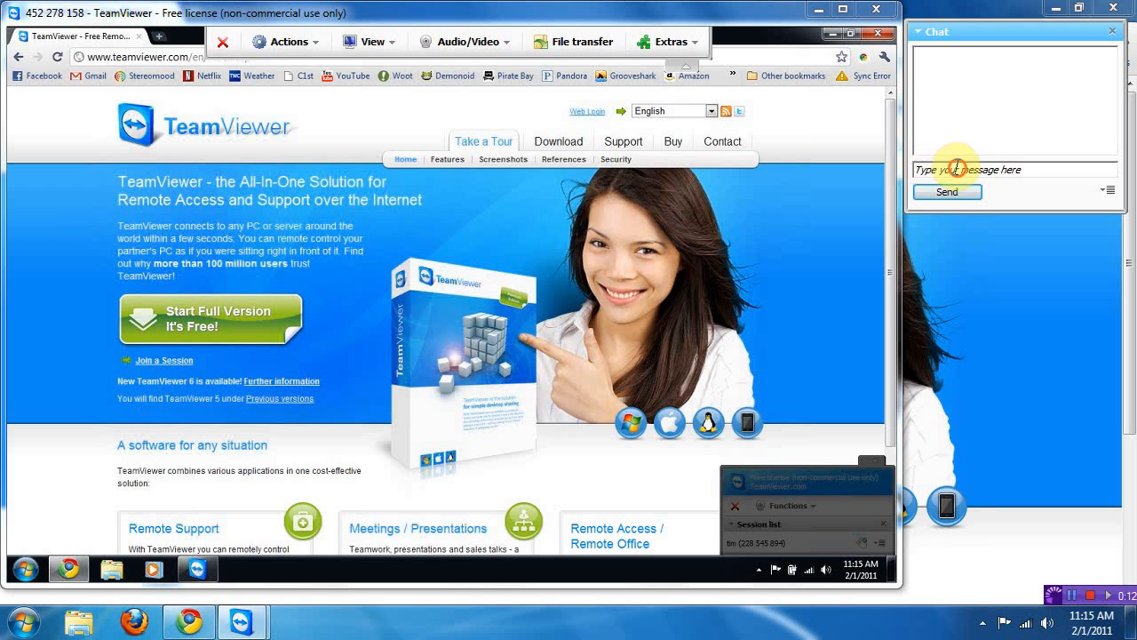
type("hello")
key("Return")
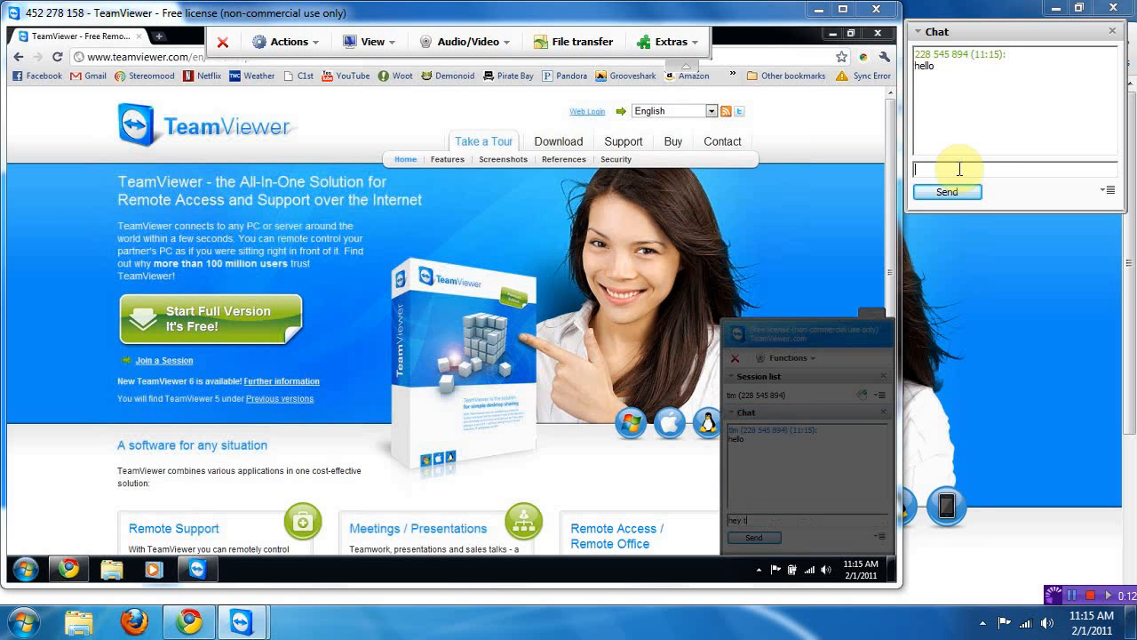
left_click(1112, 31)
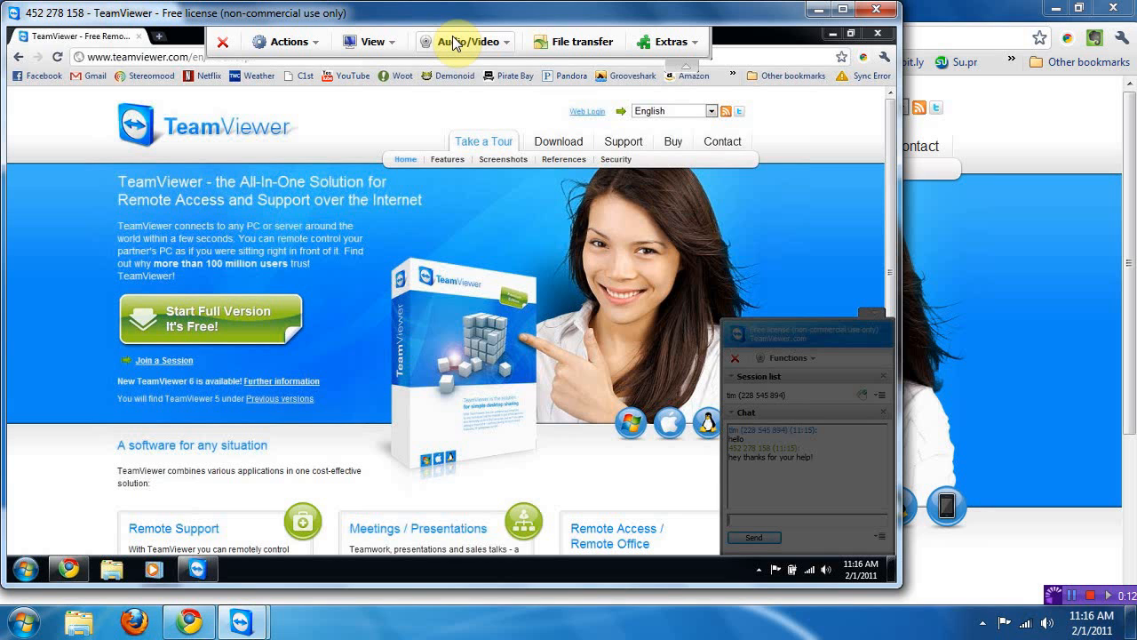
left_click(388, 51)
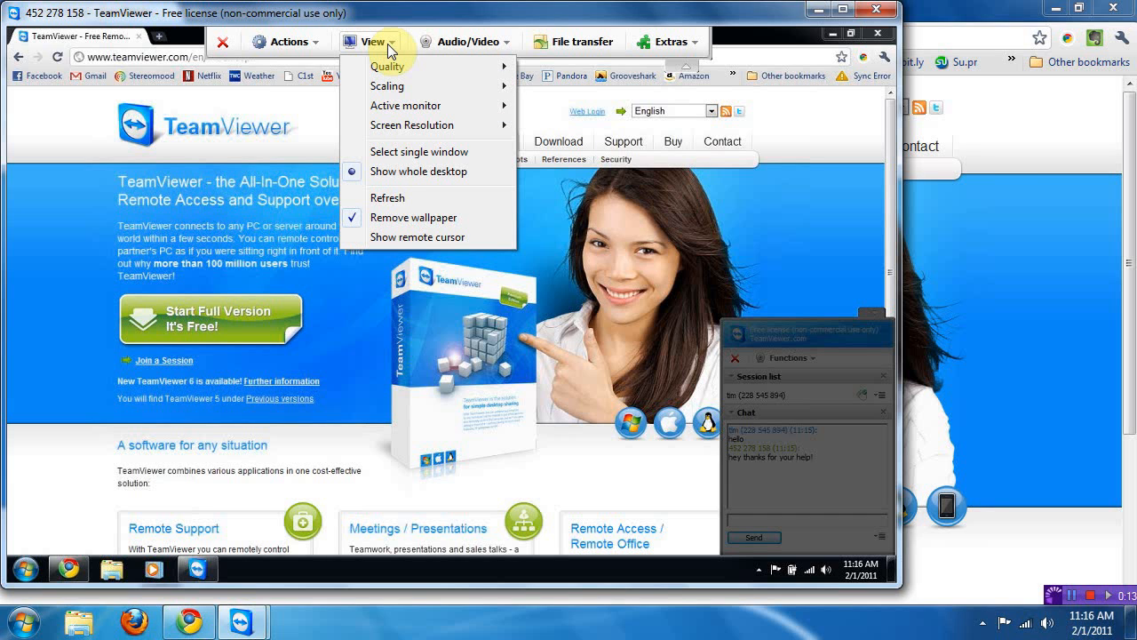
mouse_move(399, 71)
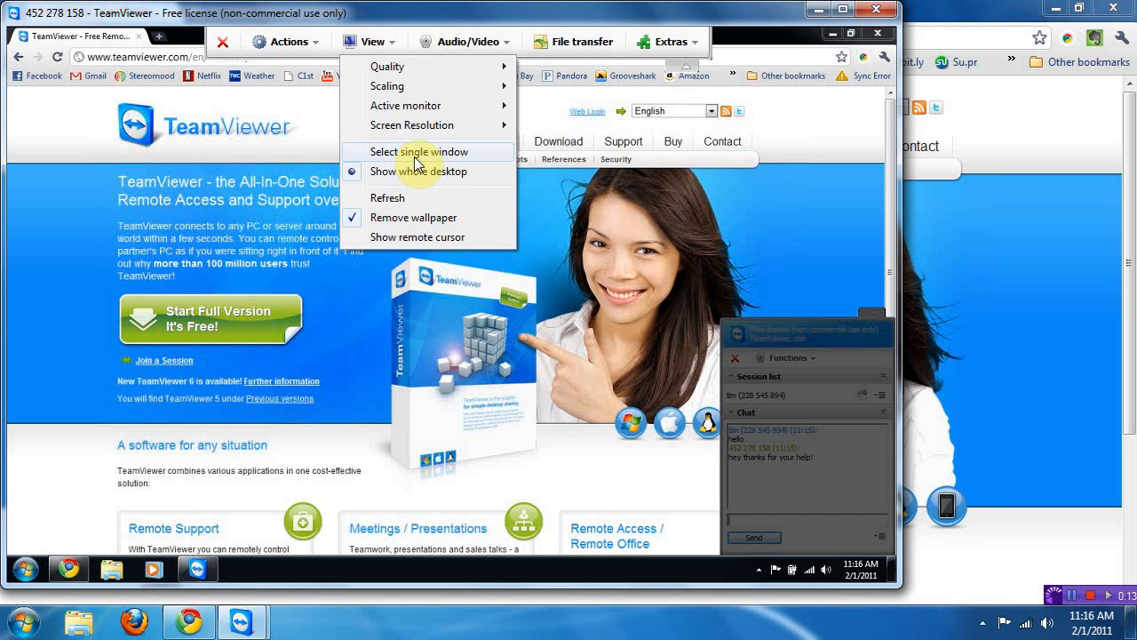
mouse_move(422, 129)
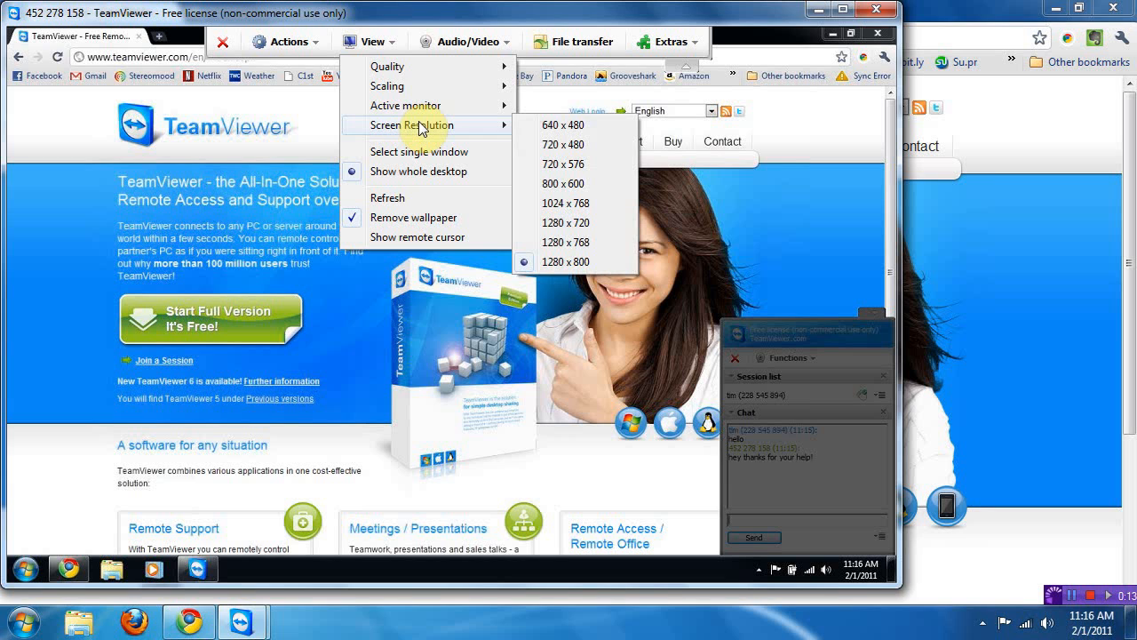
left_click(367, 43)
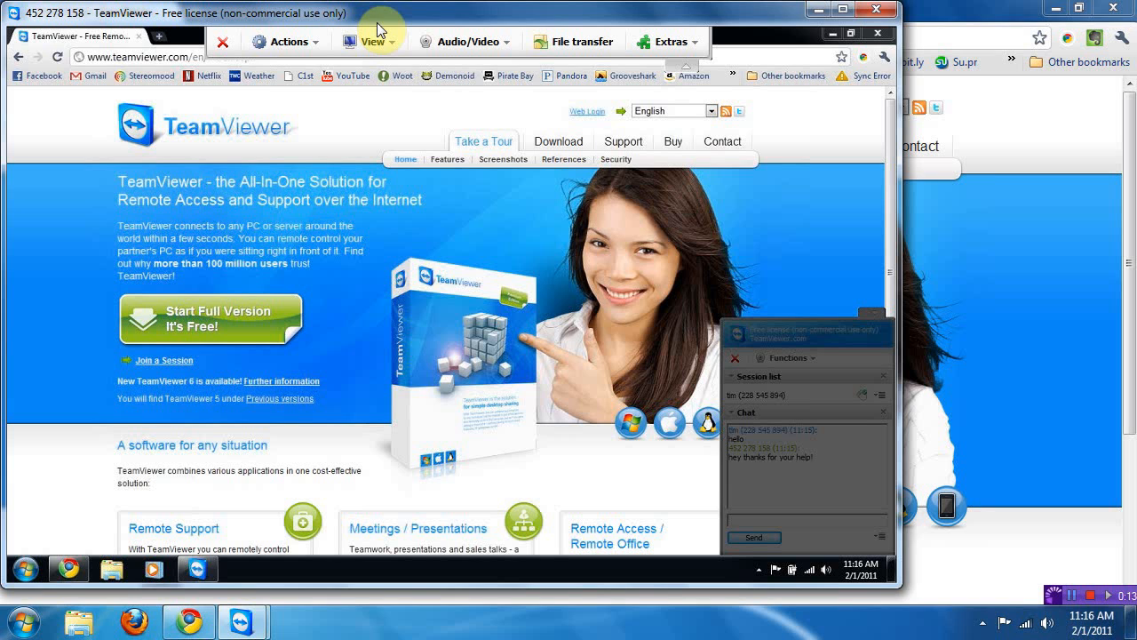
Step: Switch sides with the partner from the Actions menu
left_click(302, 42)
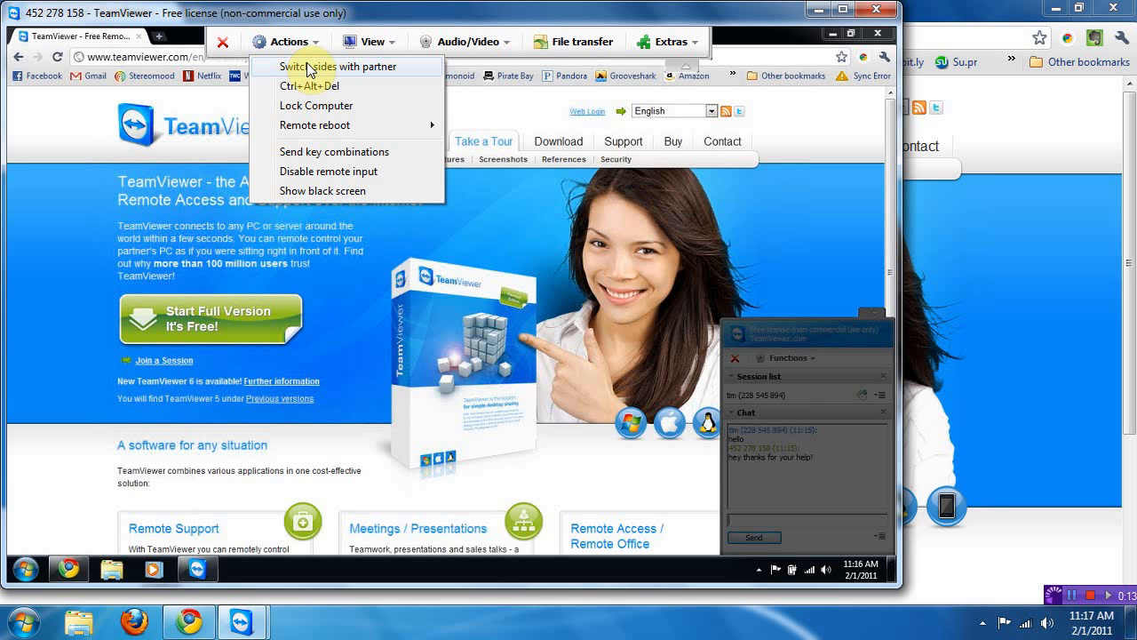
left_click(309, 68)
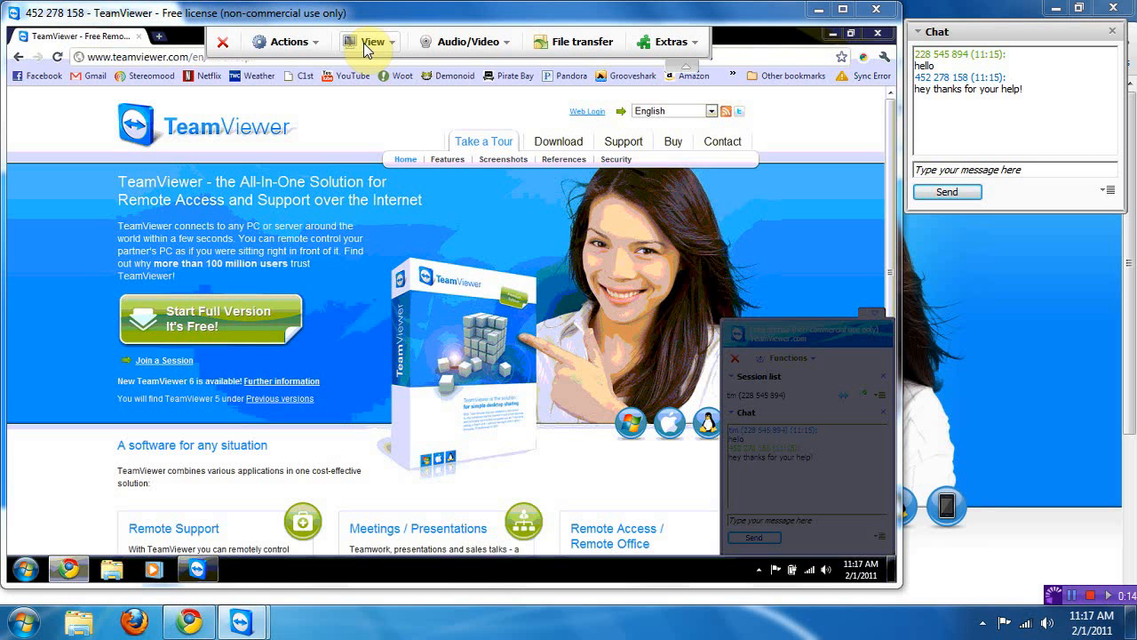
Step: Reopen the Actions menu to show the Remote reboot options
left_click(305, 45)
left_click(299, 16)
left_click(300, 41)
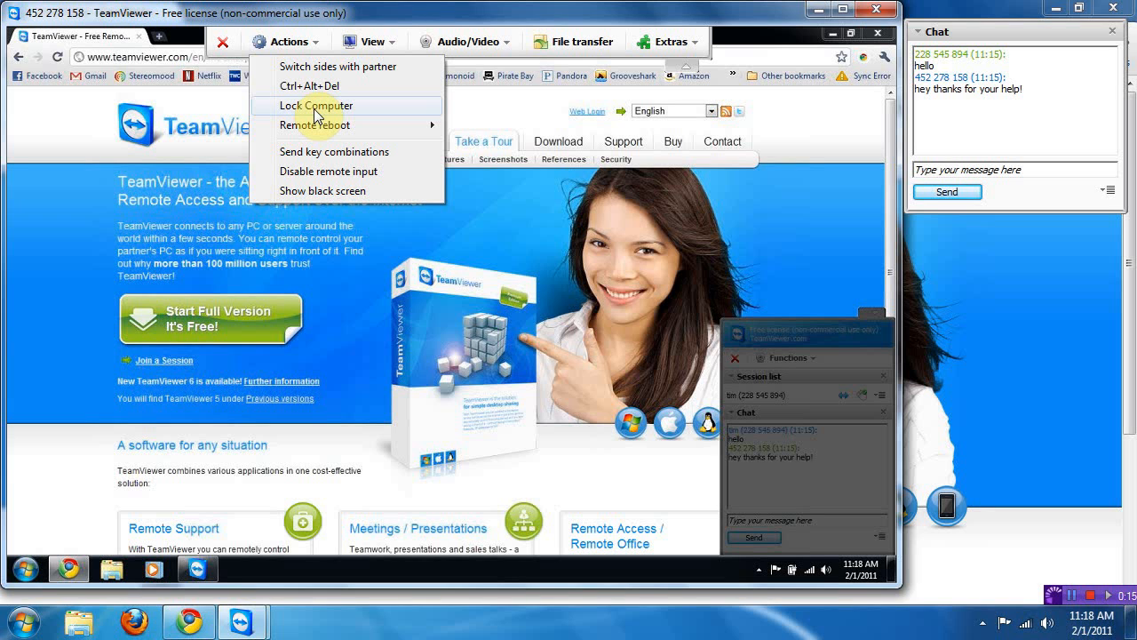
mouse_move(322, 128)
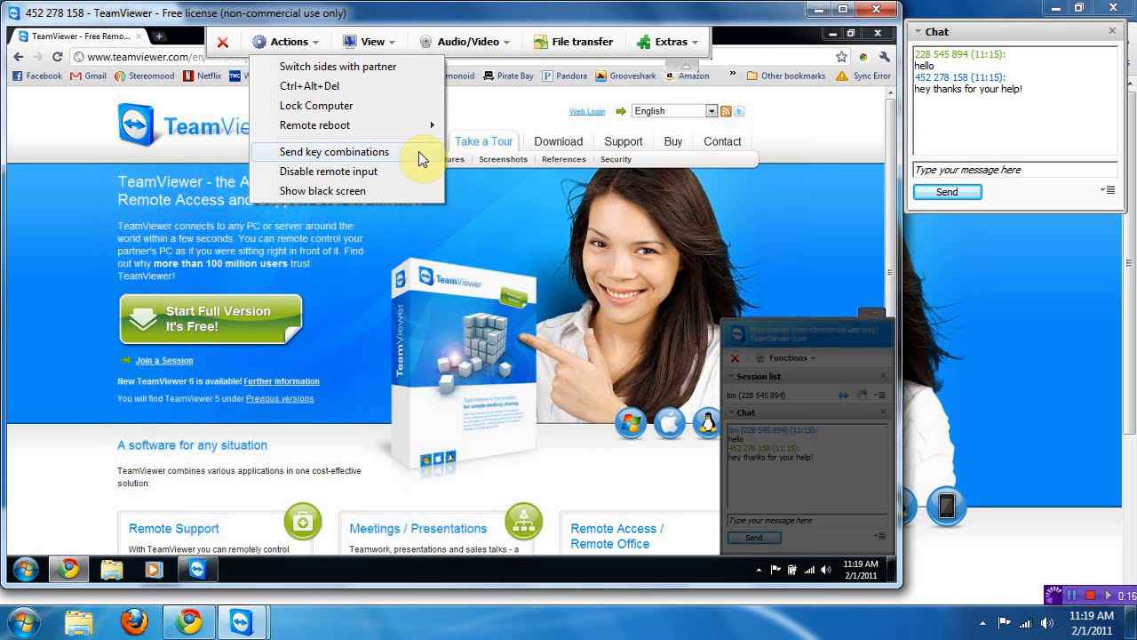
Step: Enable sending key combinations, then bring up and dismiss the remote computer's Start menu with the Windows key
left_click(271, 153)
left_click(292, 17)
key("super")
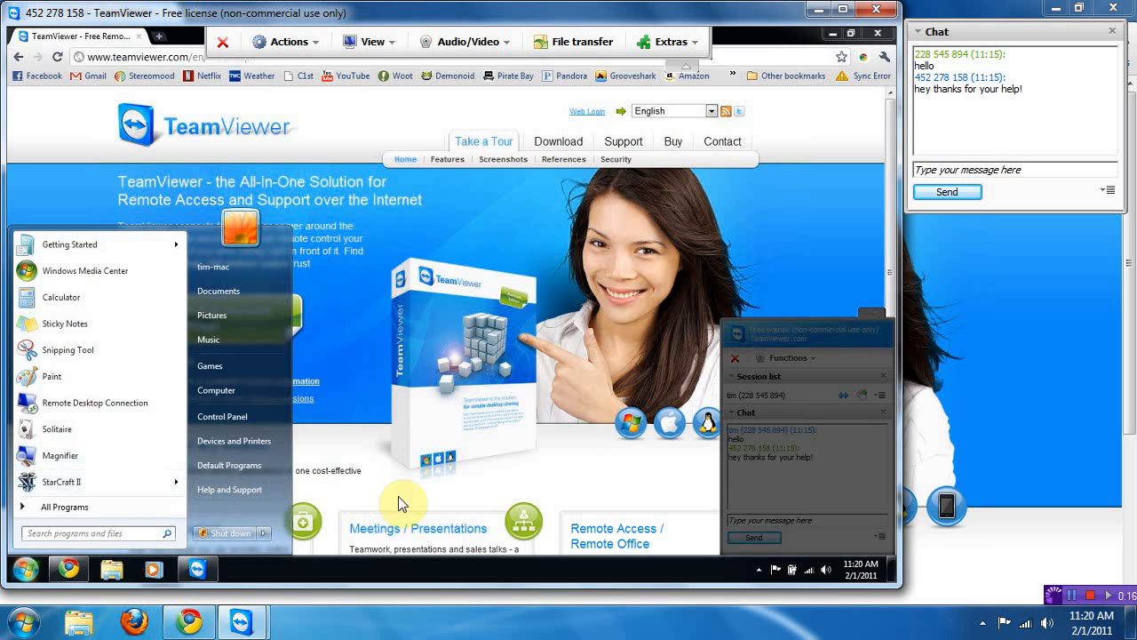
left_click(68, 143)
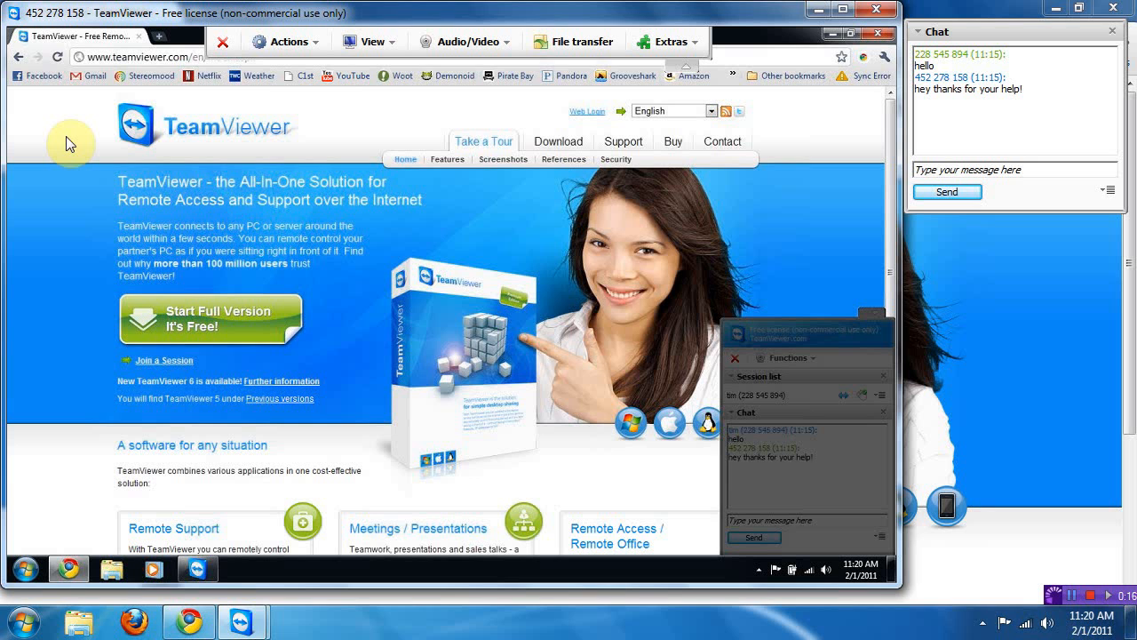
Step: Send Ctrl+Alt+Del from the session Actions list to show the remote security screen
left_click(24, 622)
left_click(286, 42)
left_click(278, 14)
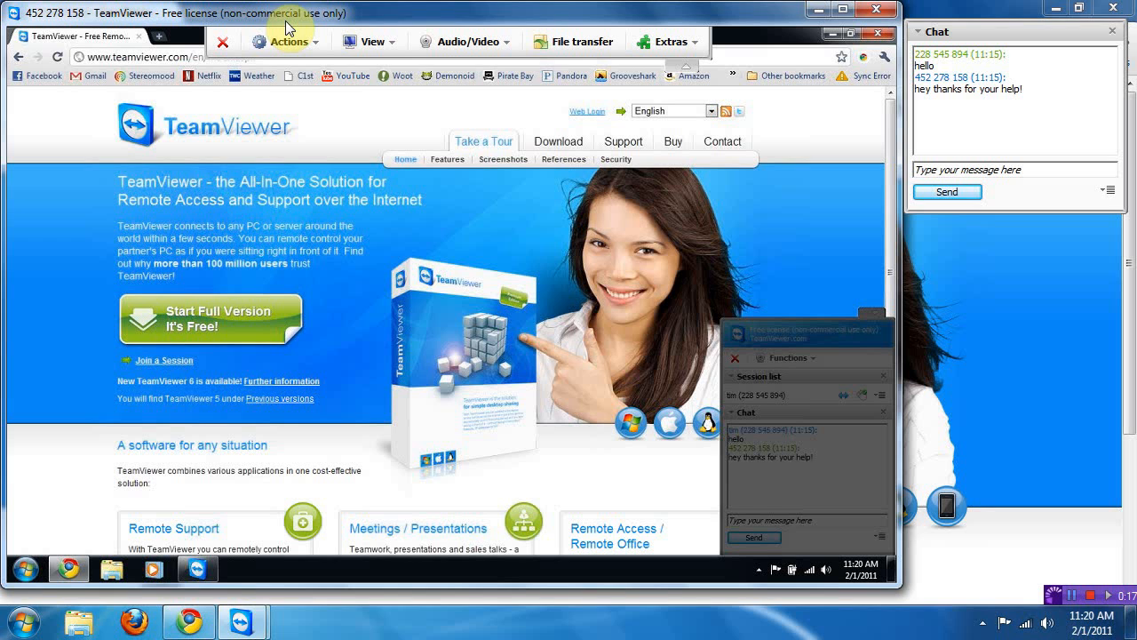
left_click(287, 40)
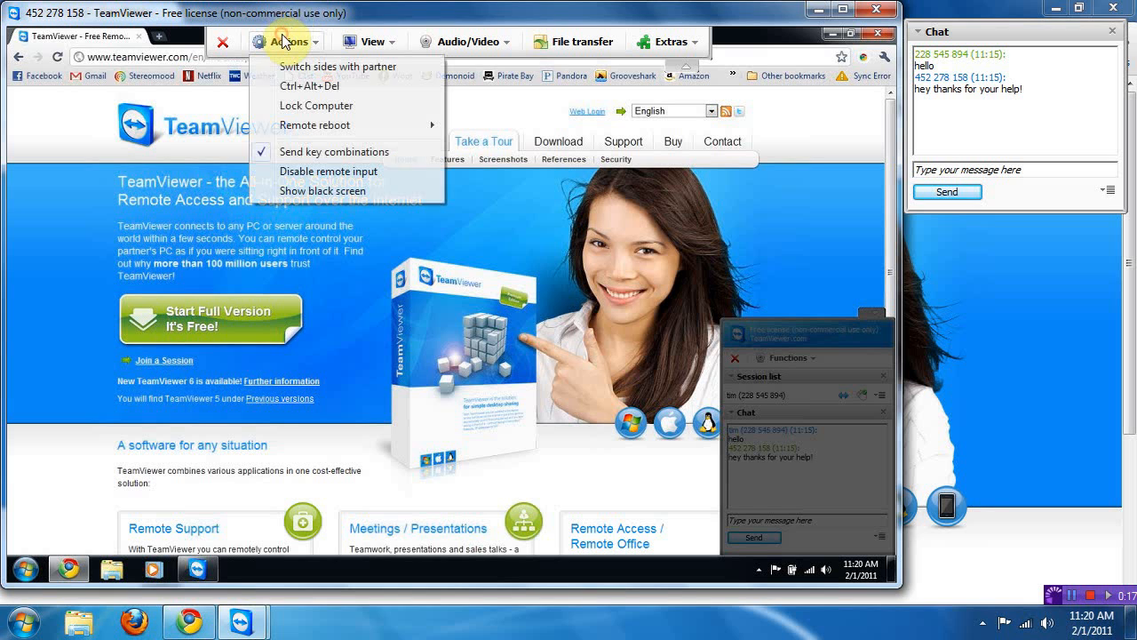
left_click(306, 88)
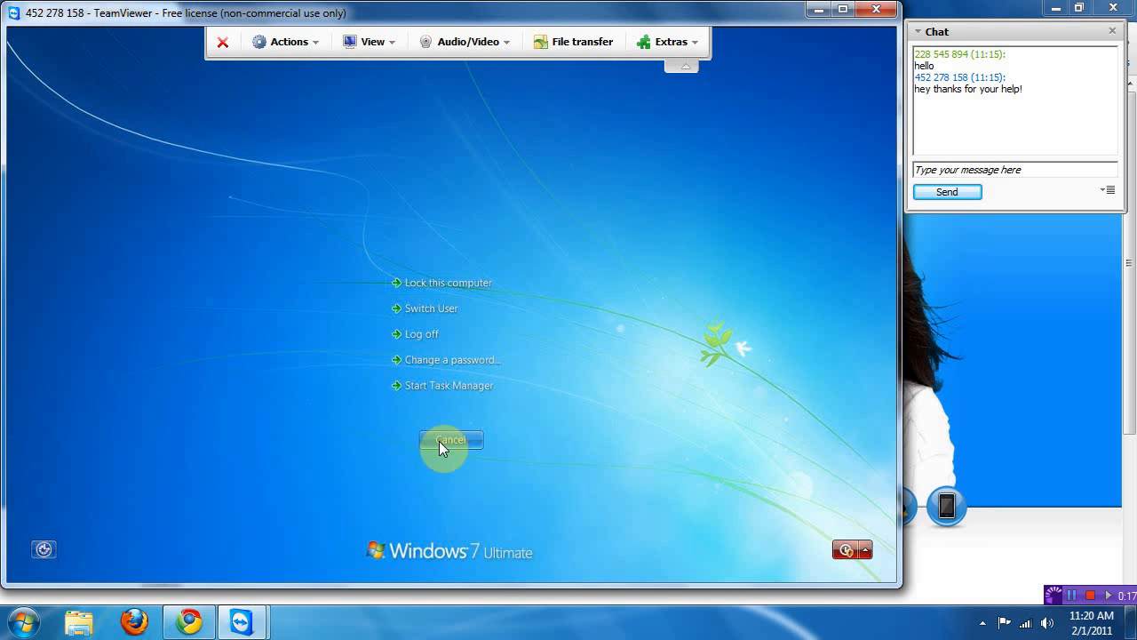
Step: Cancel the remote security screen to return to Chrome, and bring up the session actions list again
left_click(451, 440)
left_click(286, 42)
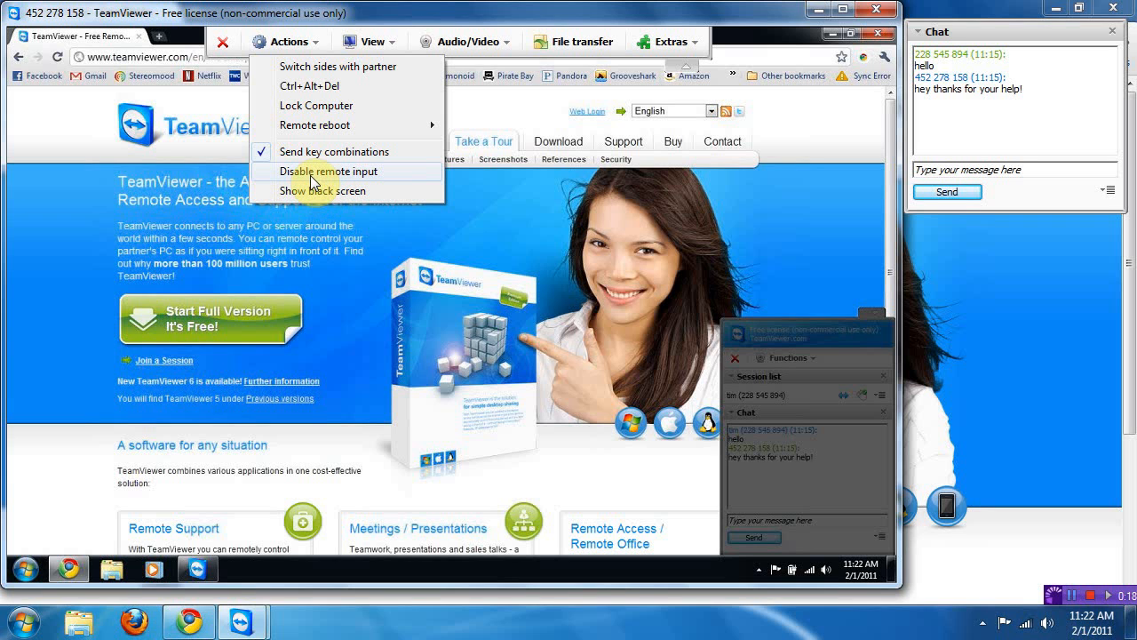
Step: Disable the partner's input and toggle Show black screen on the remote computer
left_click(312, 172)
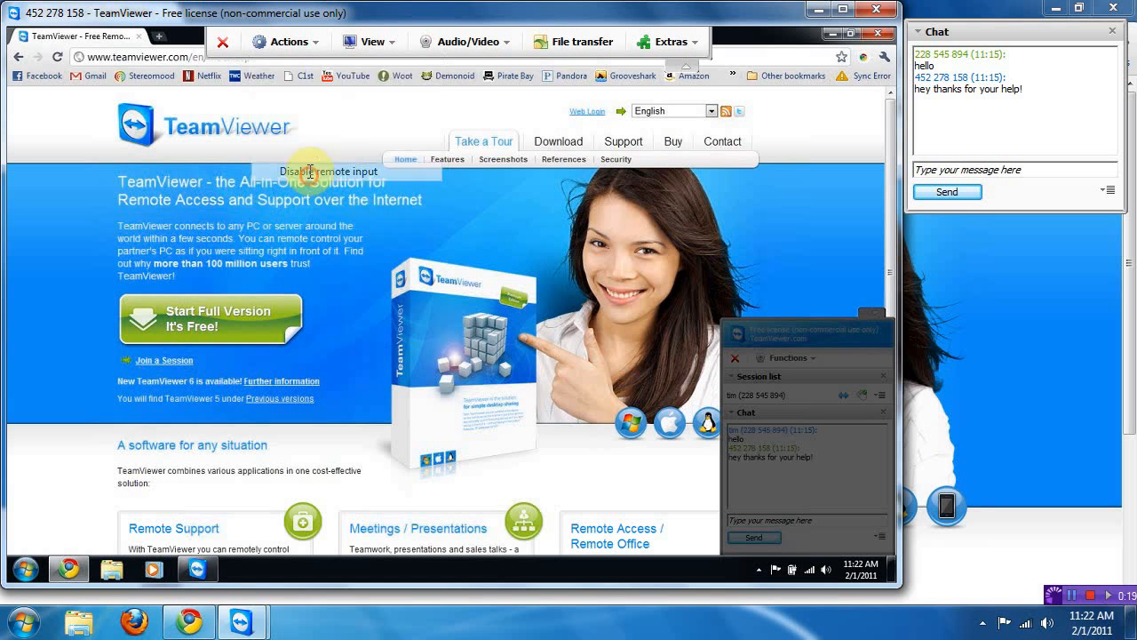
left_click(289, 42)
left_click(320, 191)
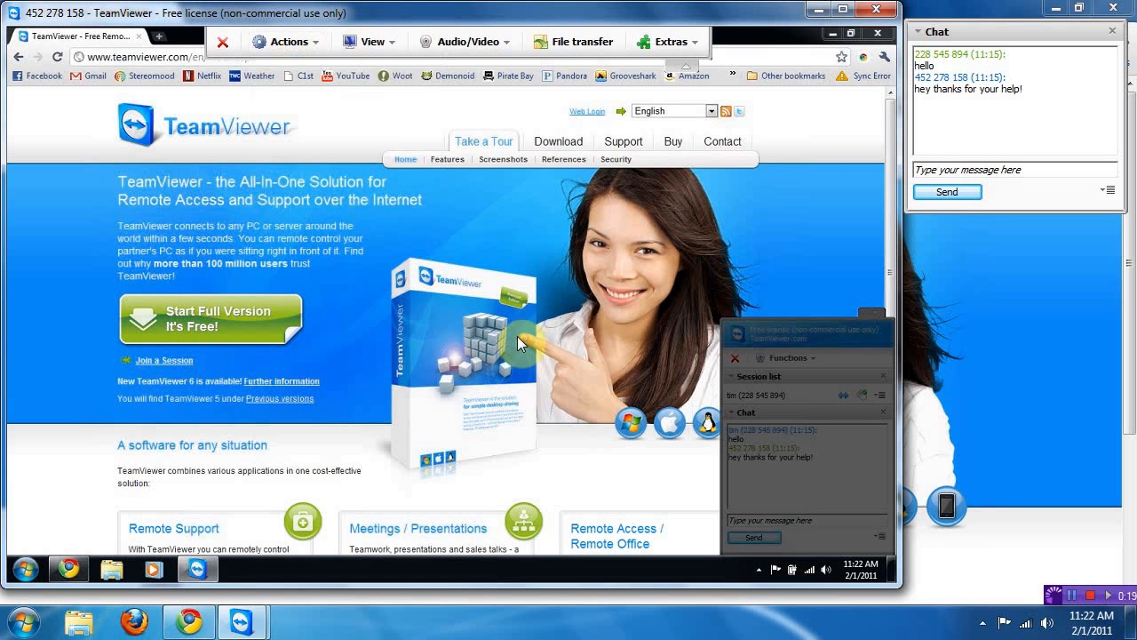
left_click(322, 192)
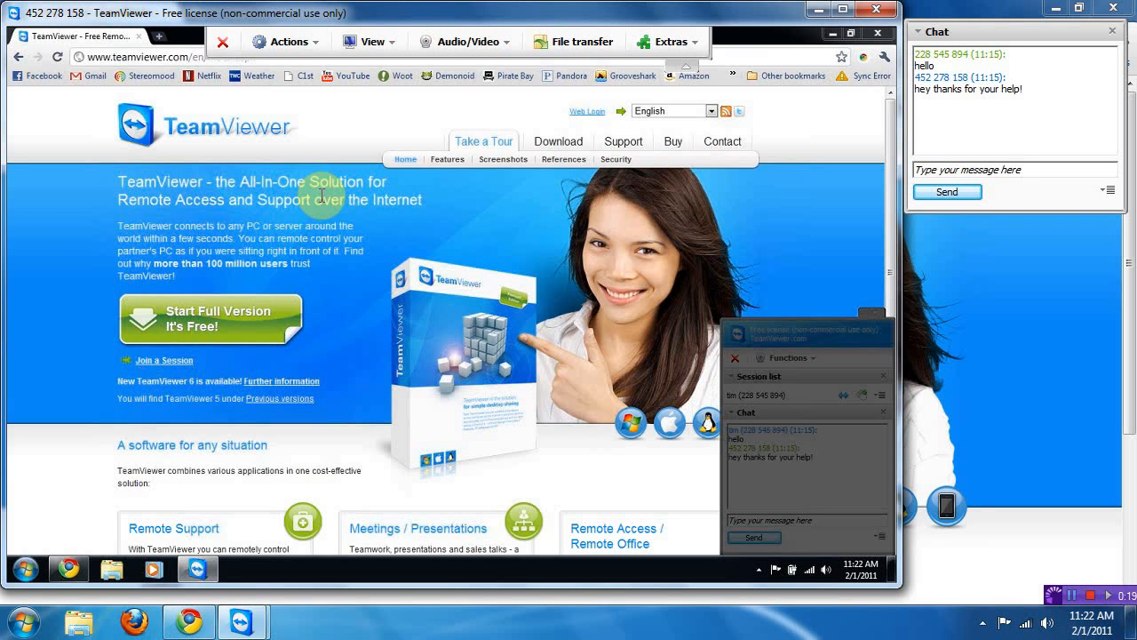
left_click(290, 45)
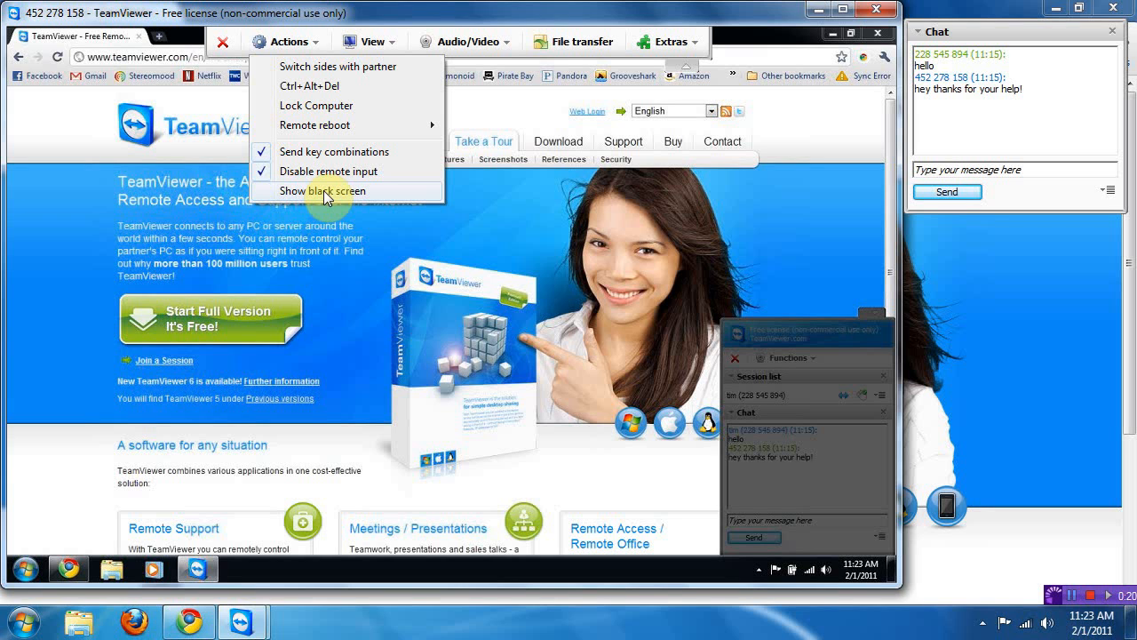
Step: End the remote session, accept the sponsored-session notice, close TeamViewer and show the desktop
left_click(222, 42)
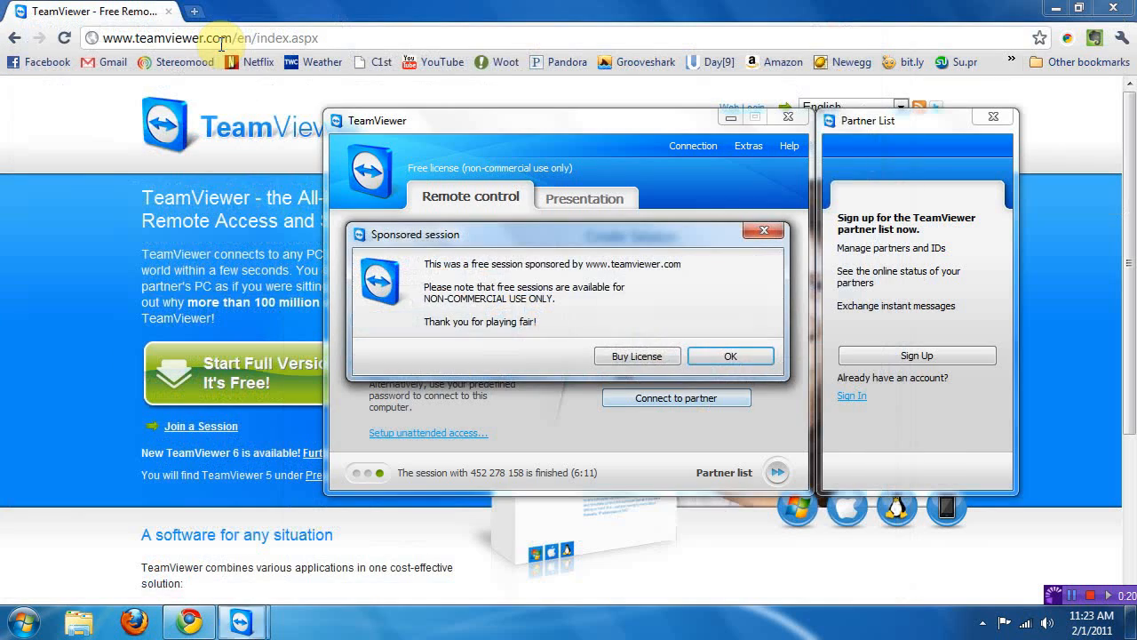
left_click(723, 356)
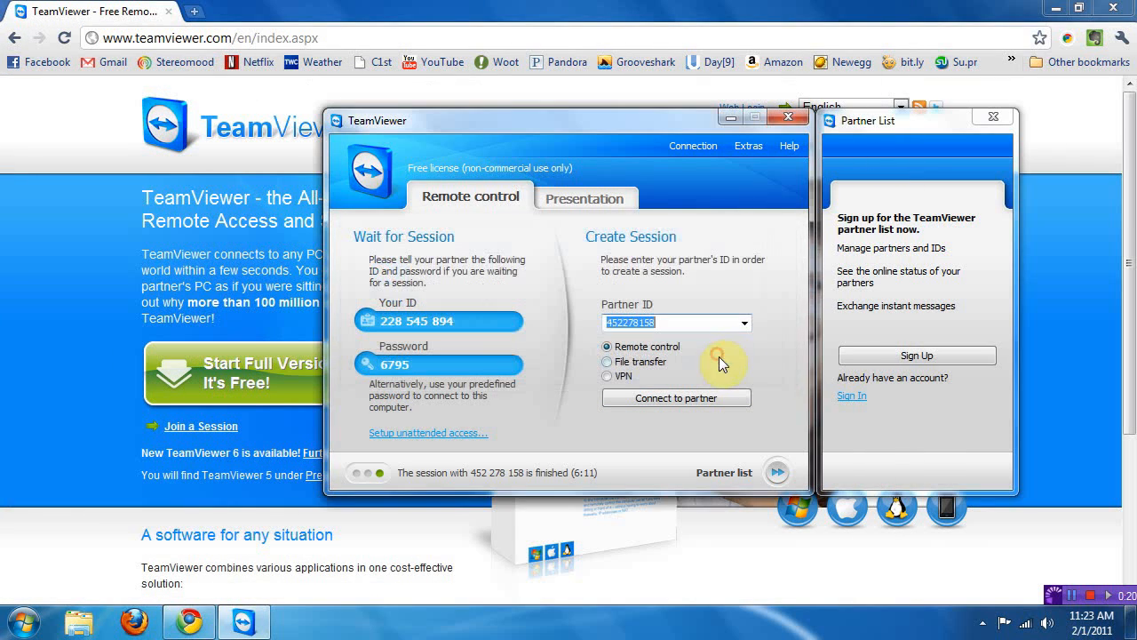
left_click(794, 121)
key("super+d")
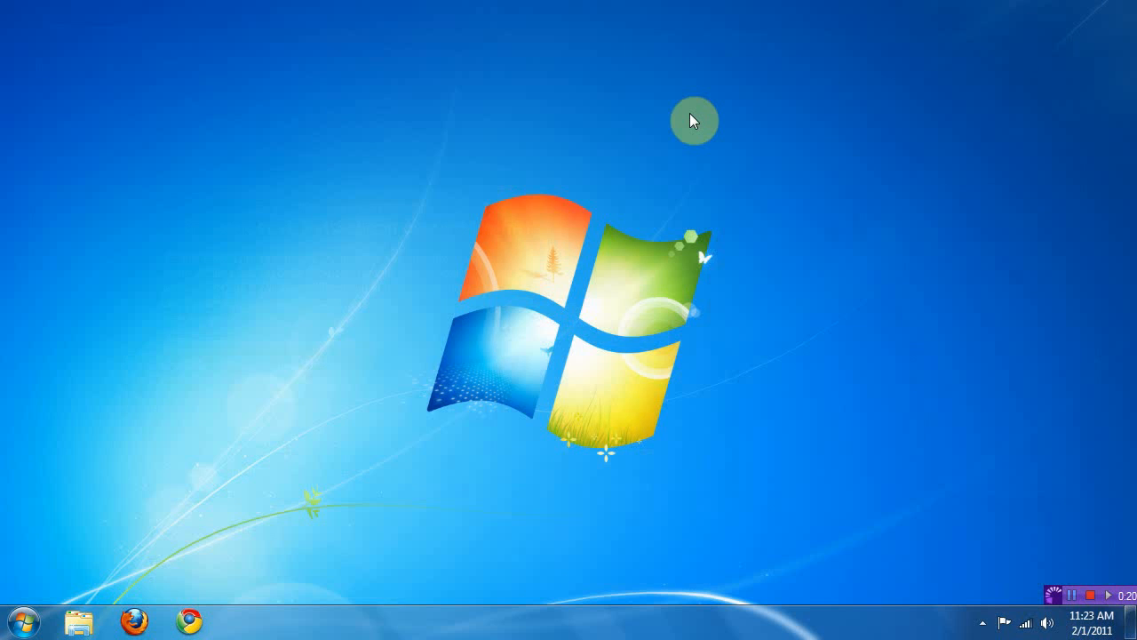